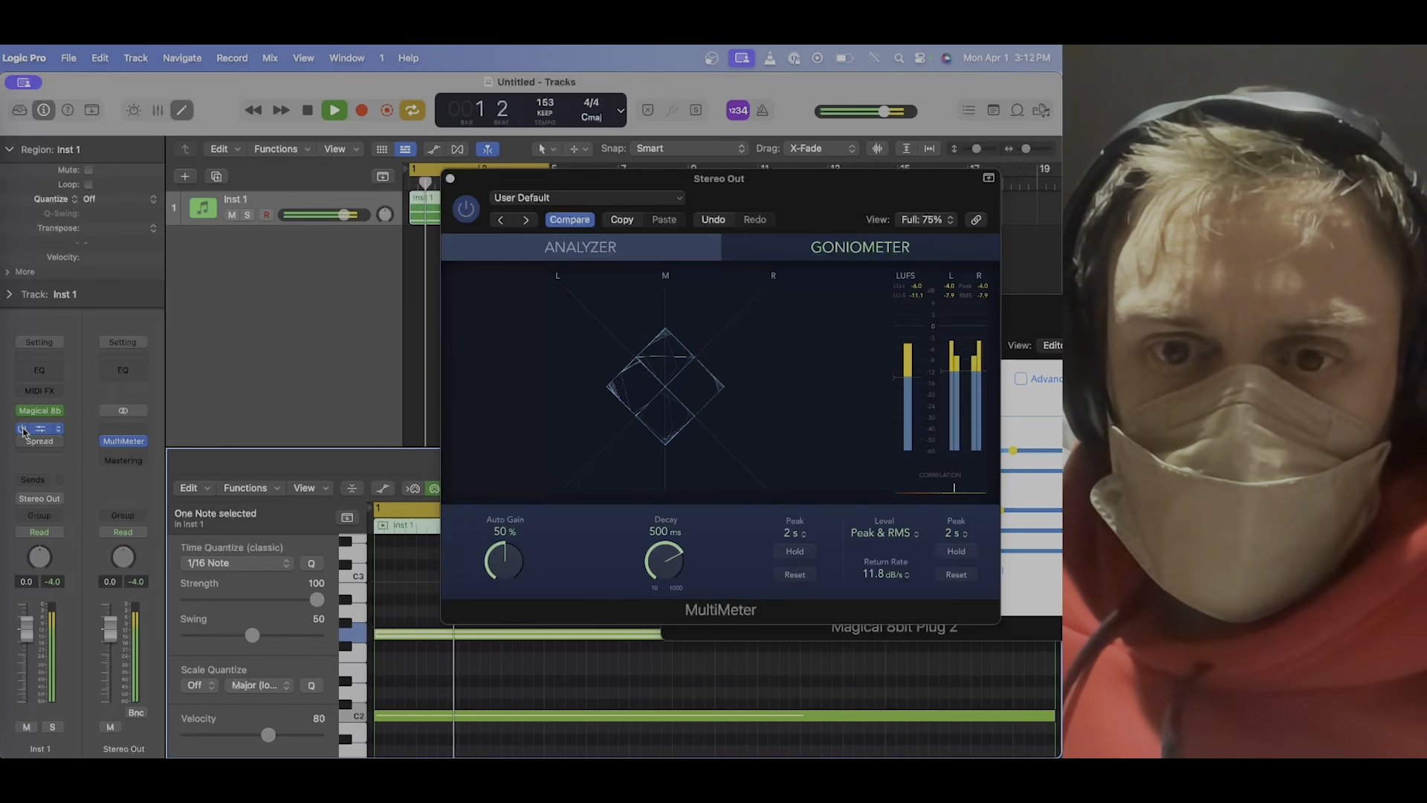
Stack the notes C3, D3, D#3, F3, G3 and A#3 at the start of the Inst 1 region.
{"action": "key", "text": "space"}
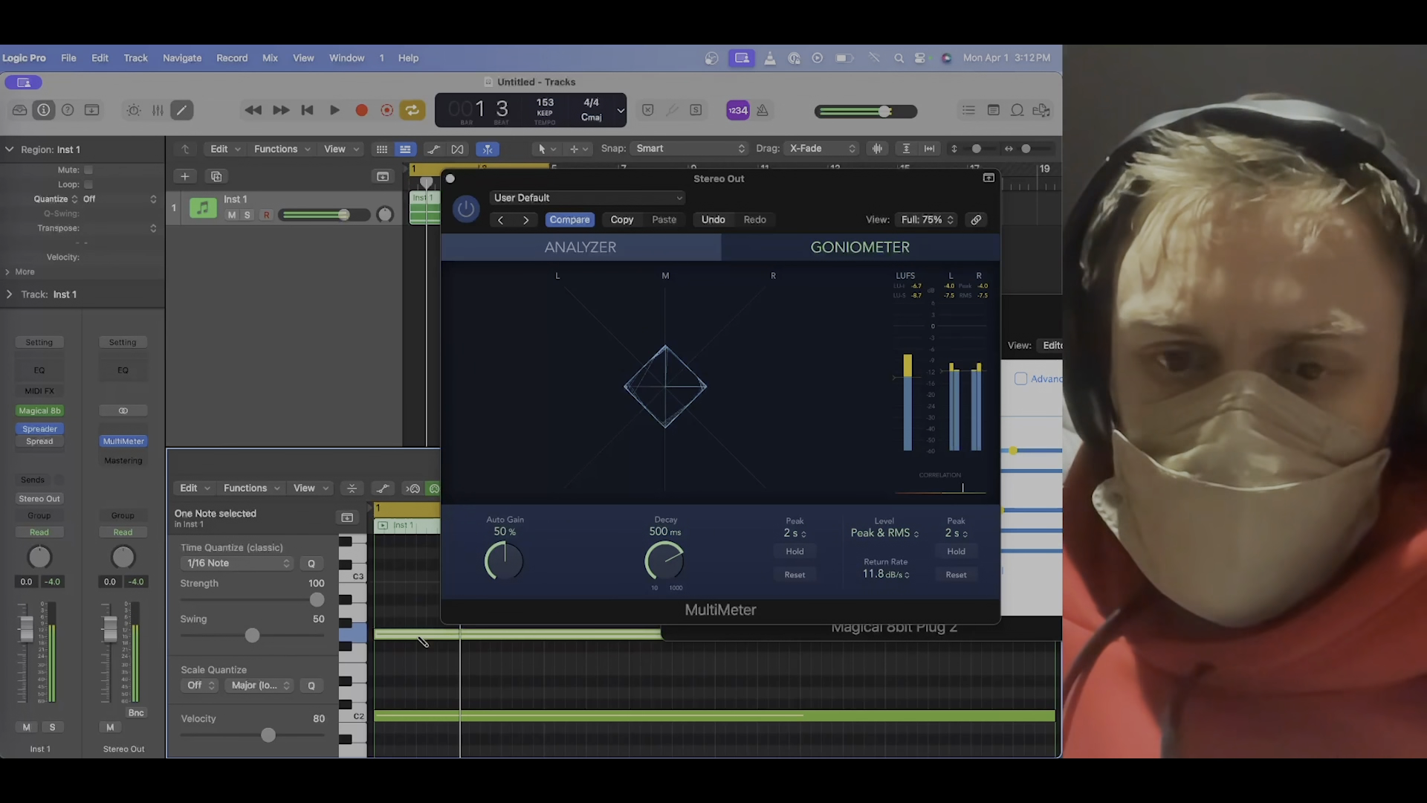
{"action": "key", "text": "space"}
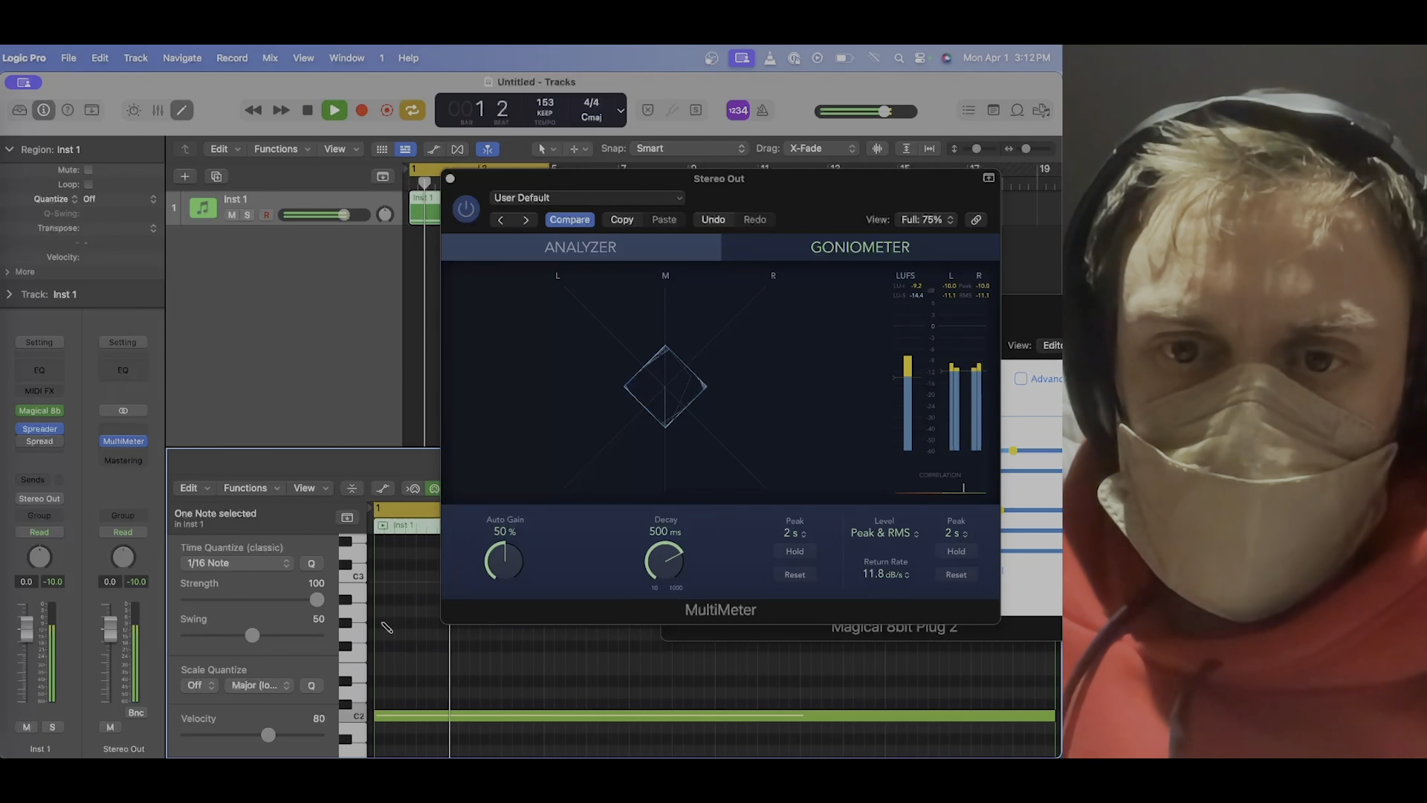
{"action": "scroll", "coordinate": [386, 619], "scroll_direction": "up", "scroll_amount": 5}
{"action": "left_click", "coordinate": [394, 719]}
{"action": "left_click", "coordinate": [394, 697]}
{"action": "left_click", "coordinate": [394, 685]}
{"action": "left_click", "coordinate": [394, 662]}
{"action": "left_click", "coordinate": [394, 638]}
{"action": "left_click", "coordinate": [397, 604]}
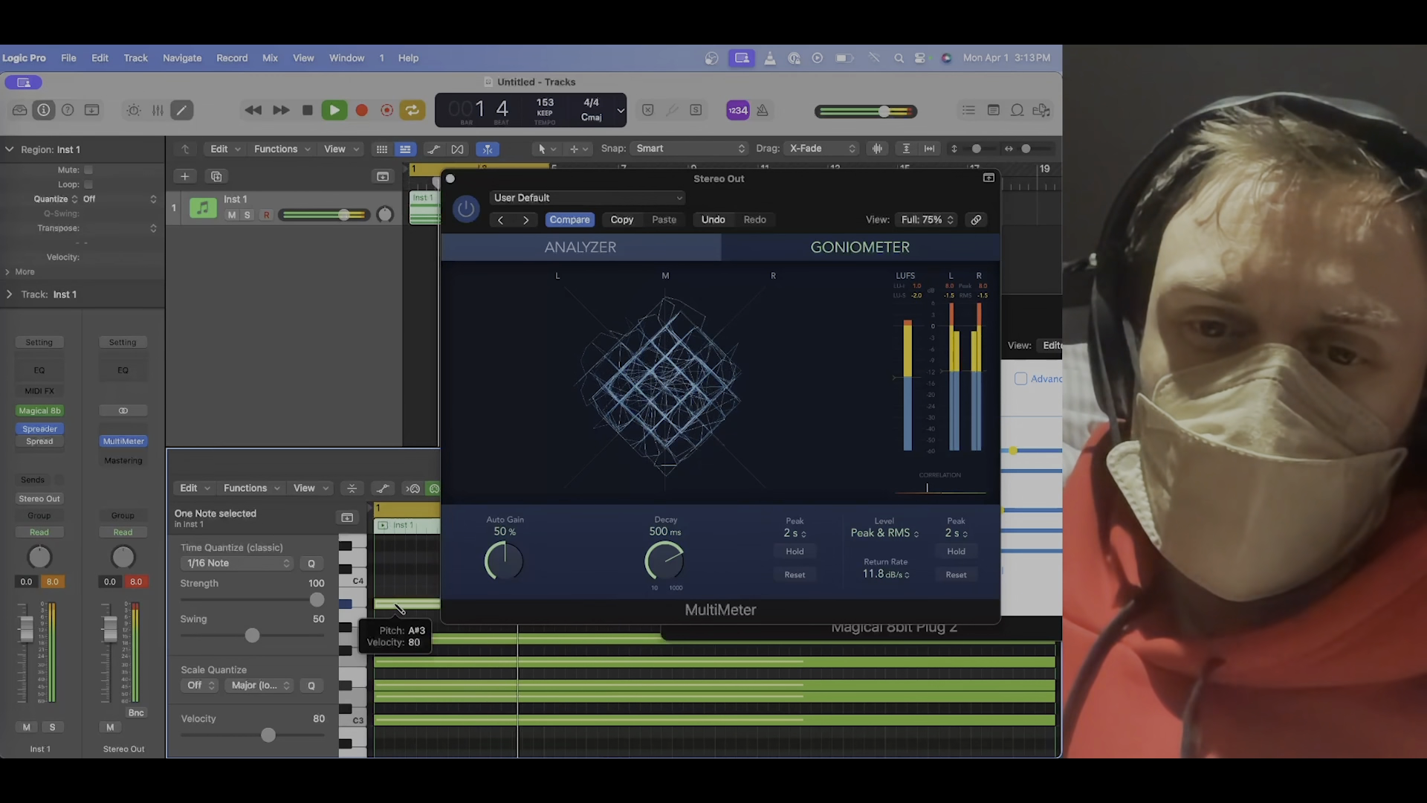
Extend the stacked chord downward with low notes at the region's start, including D#2.
{"action": "scroll", "coordinate": [398, 617], "scroll_direction": "down", "scroll_amount": 7}
{"action": "left_click", "coordinate": [397, 634]}
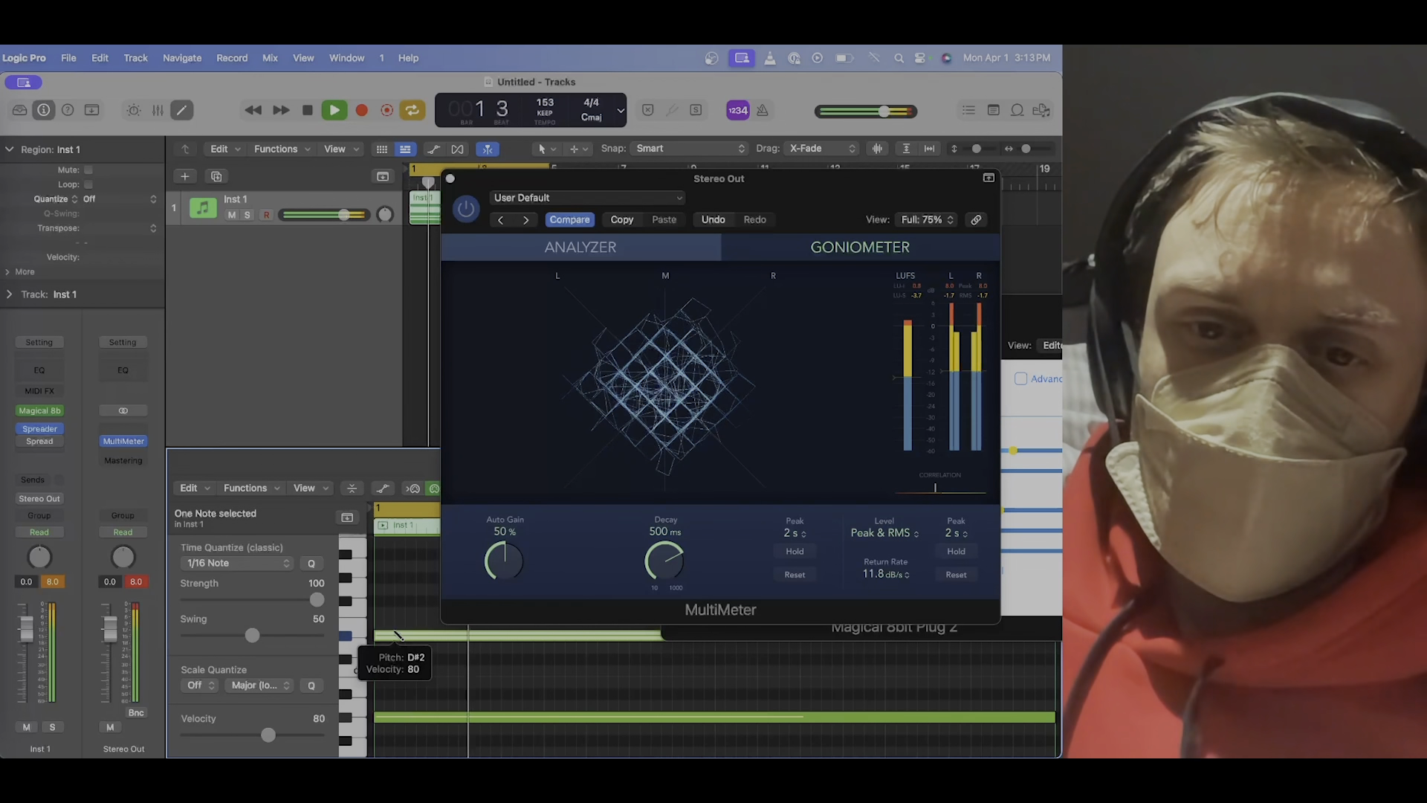
{"action": "scroll", "coordinate": [397, 634], "scroll_direction": "down", "scroll_amount": 1}
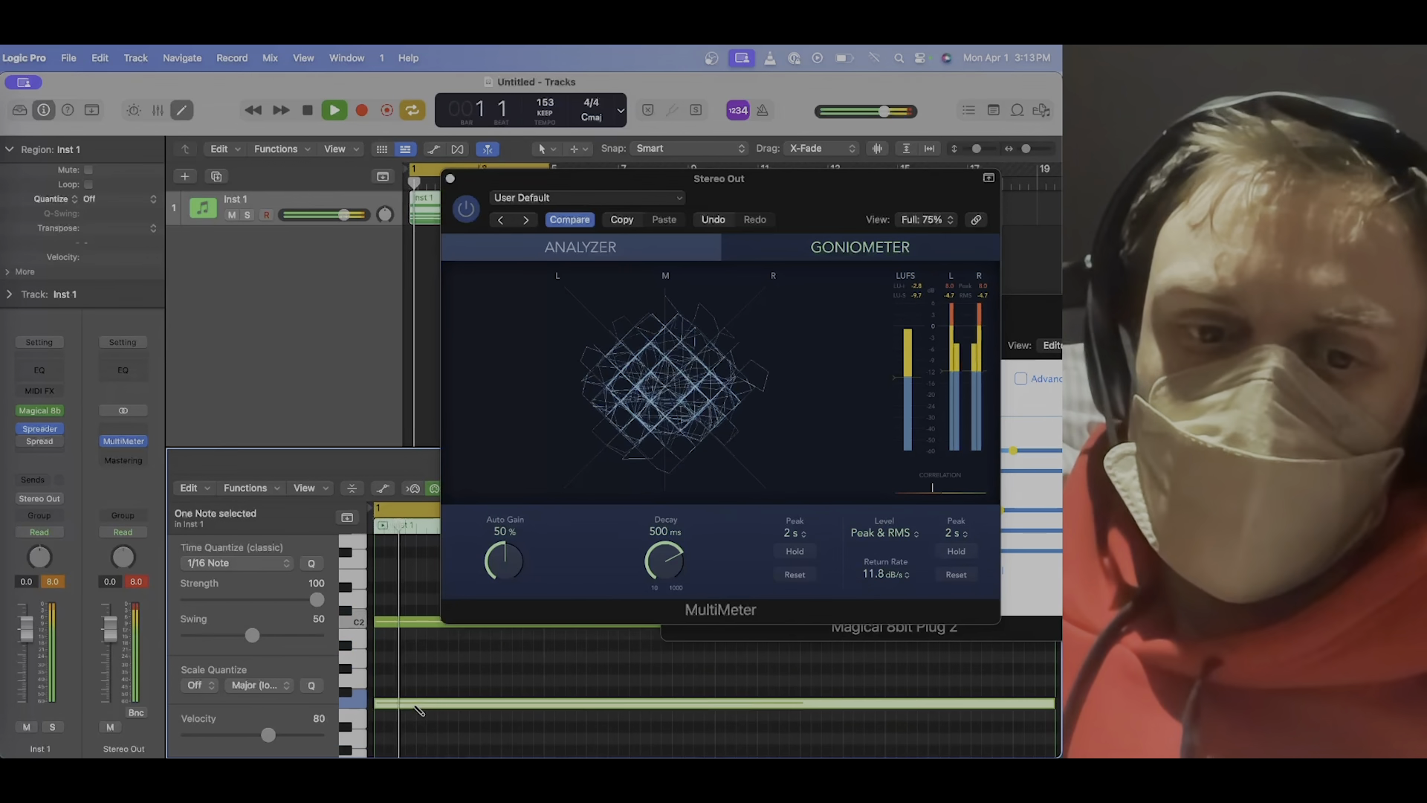
{"action": "left_click", "coordinate": [417, 704]}
{"action": "scroll", "coordinate": [405, 550], "scroll_direction": "up", "scroll_amount": 6}
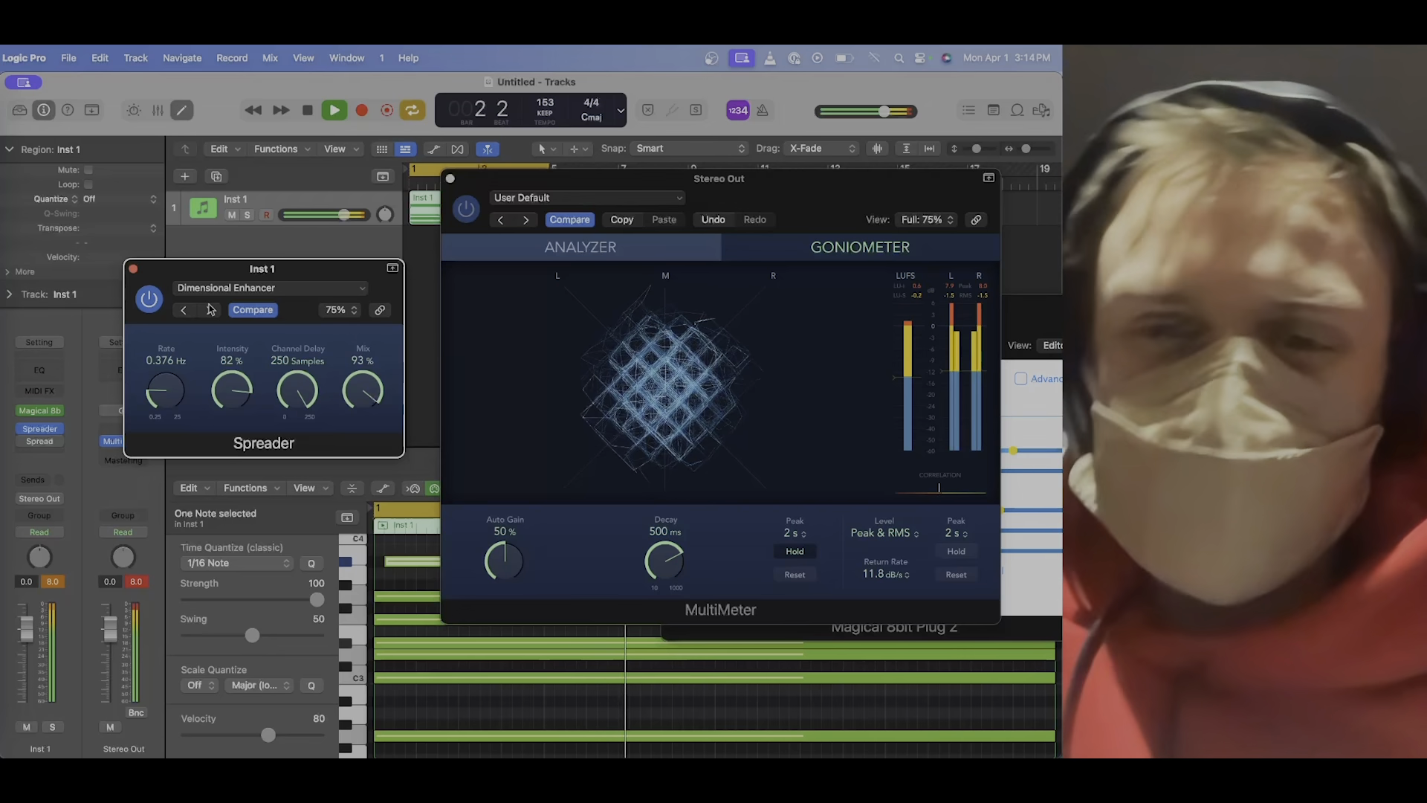
Replay the chord and toggle the Spreader effect on Inst 1 to compare the stereo image.
{"action": "key", "text": "space"}
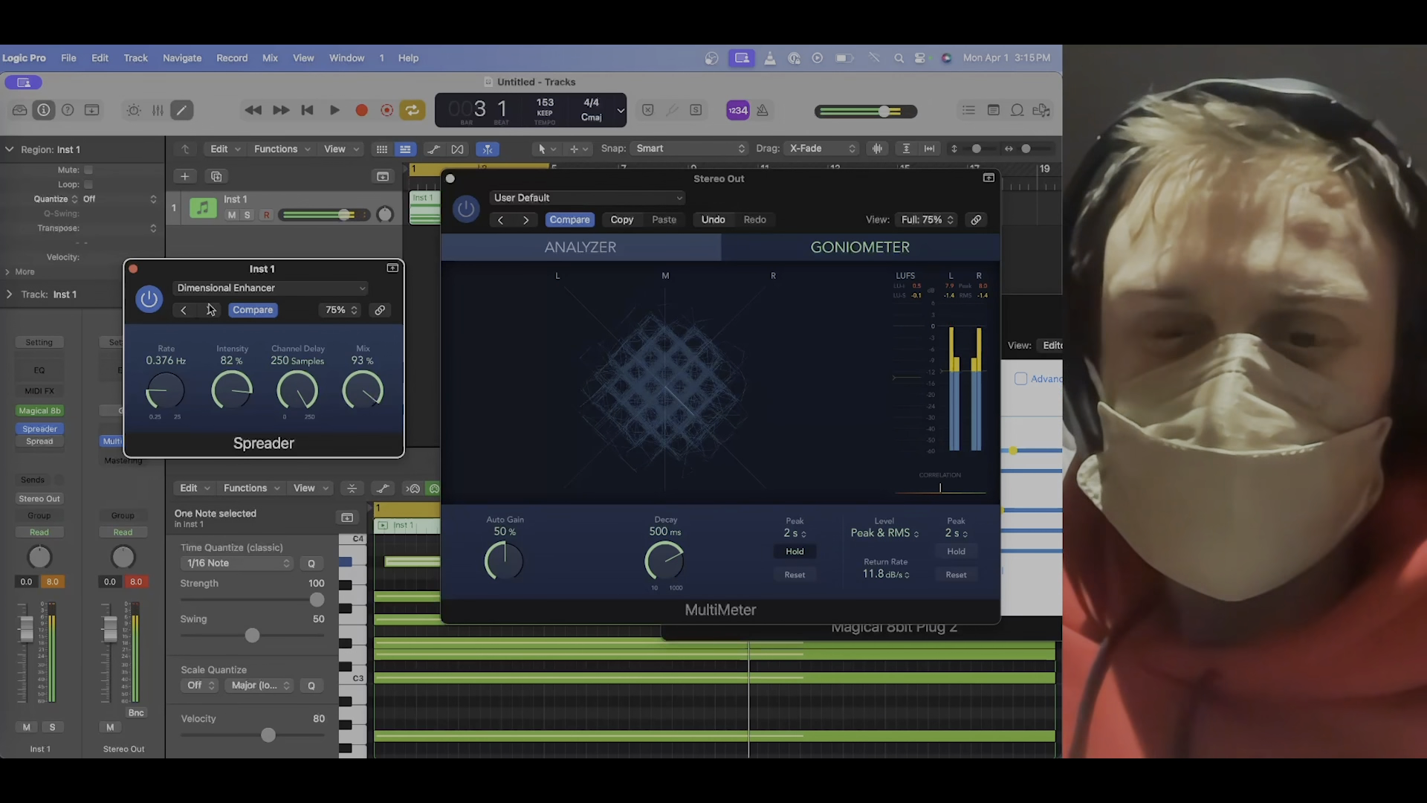
{"action": "left_click", "coordinate": [37, 435]}
{"action": "key", "text": "space"}
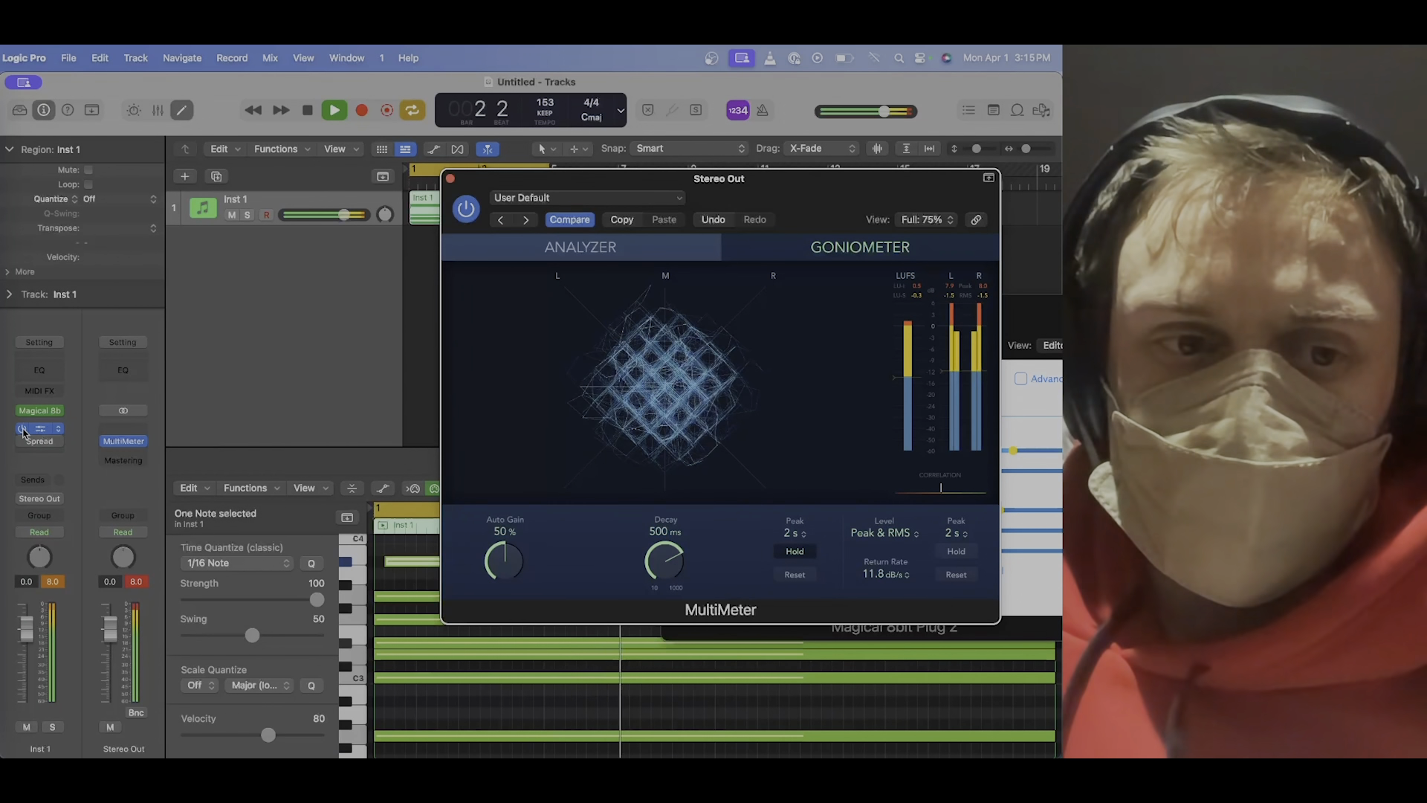
{"action": "left_click", "coordinate": [23, 430]}
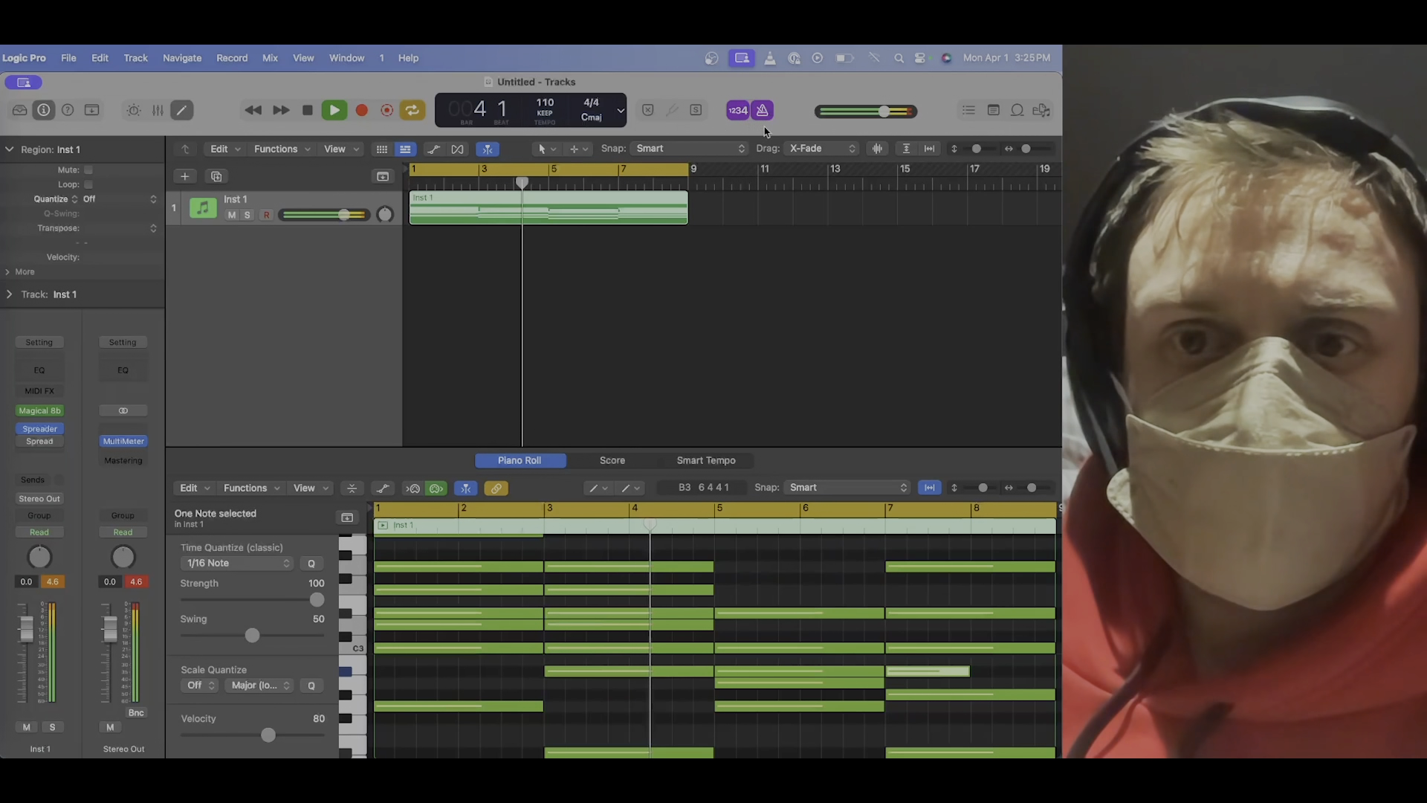
Open the Loop Browser and search the beat loops for "lofi".
{"action": "left_click", "coordinate": [1041, 111]}
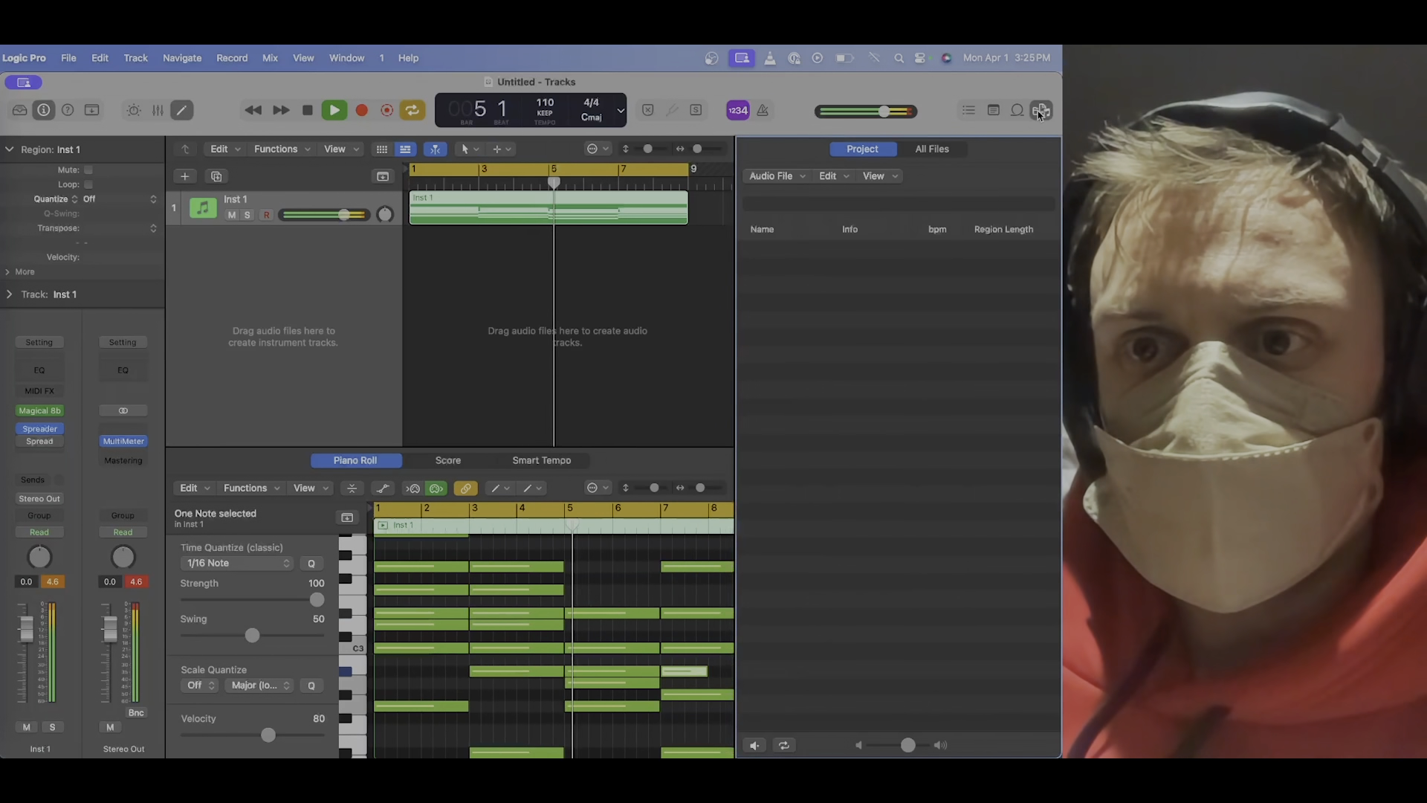
{"action": "left_click", "coordinate": [1017, 110]}
{"action": "left_click", "coordinate": [995, 335]}
{"action": "type", "text": "lofi"}
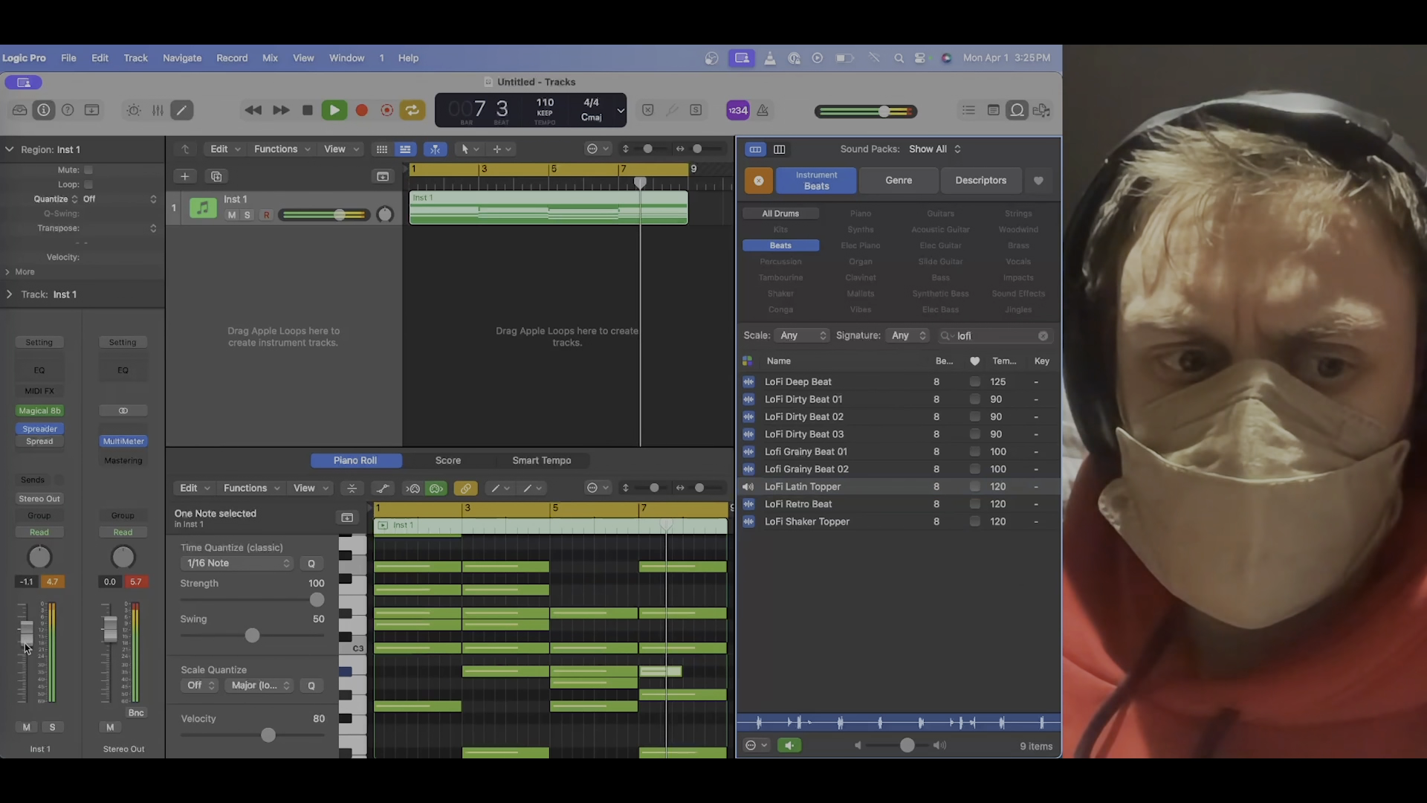
Lower the Inst 1 level to -5.7 dB and add a Channel EQ to the Stereo Out channel.
{"action": "left_click_drag", "start_coordinate": [27, 643], "coordinate": [29, 680]}
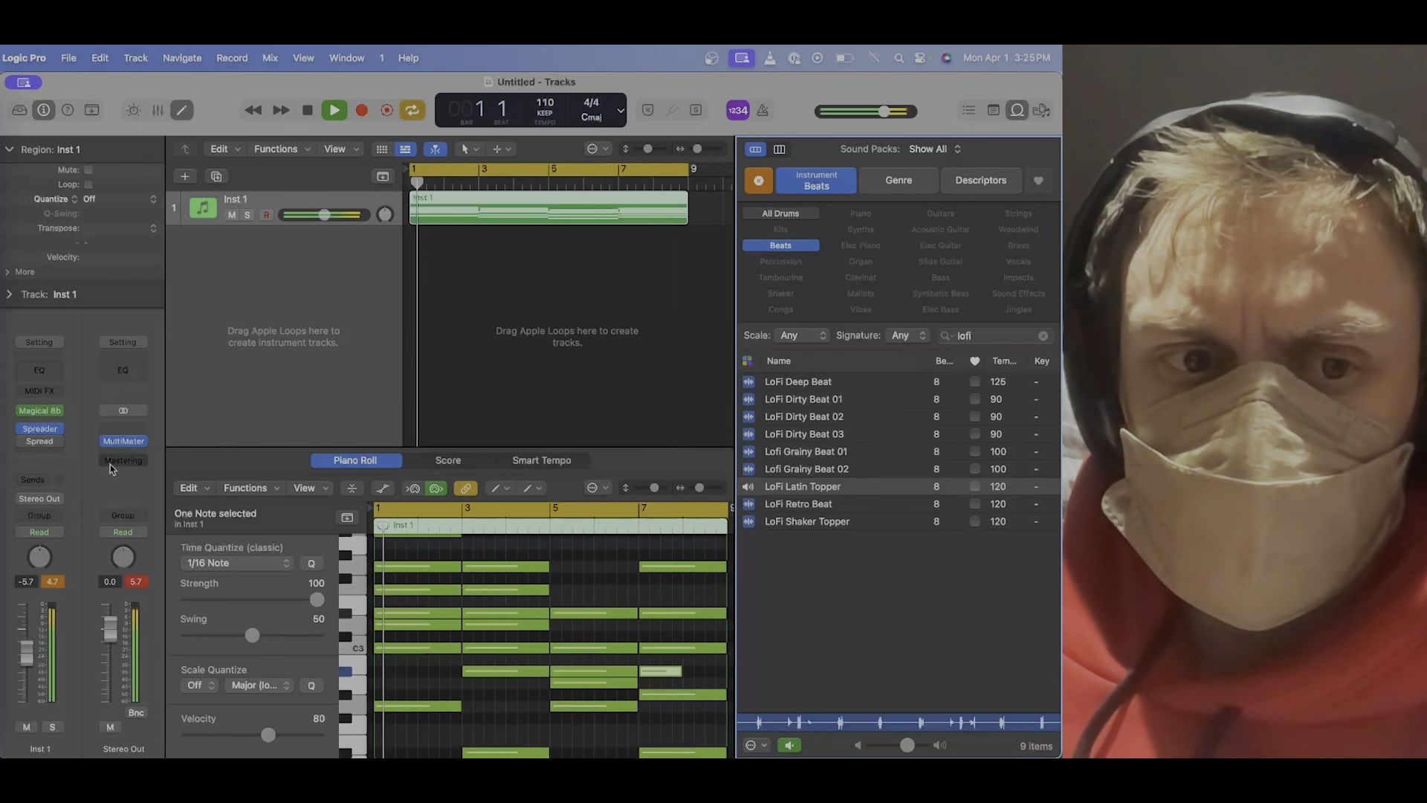
{"action": "left_click", "coordinate": [126, 372]}
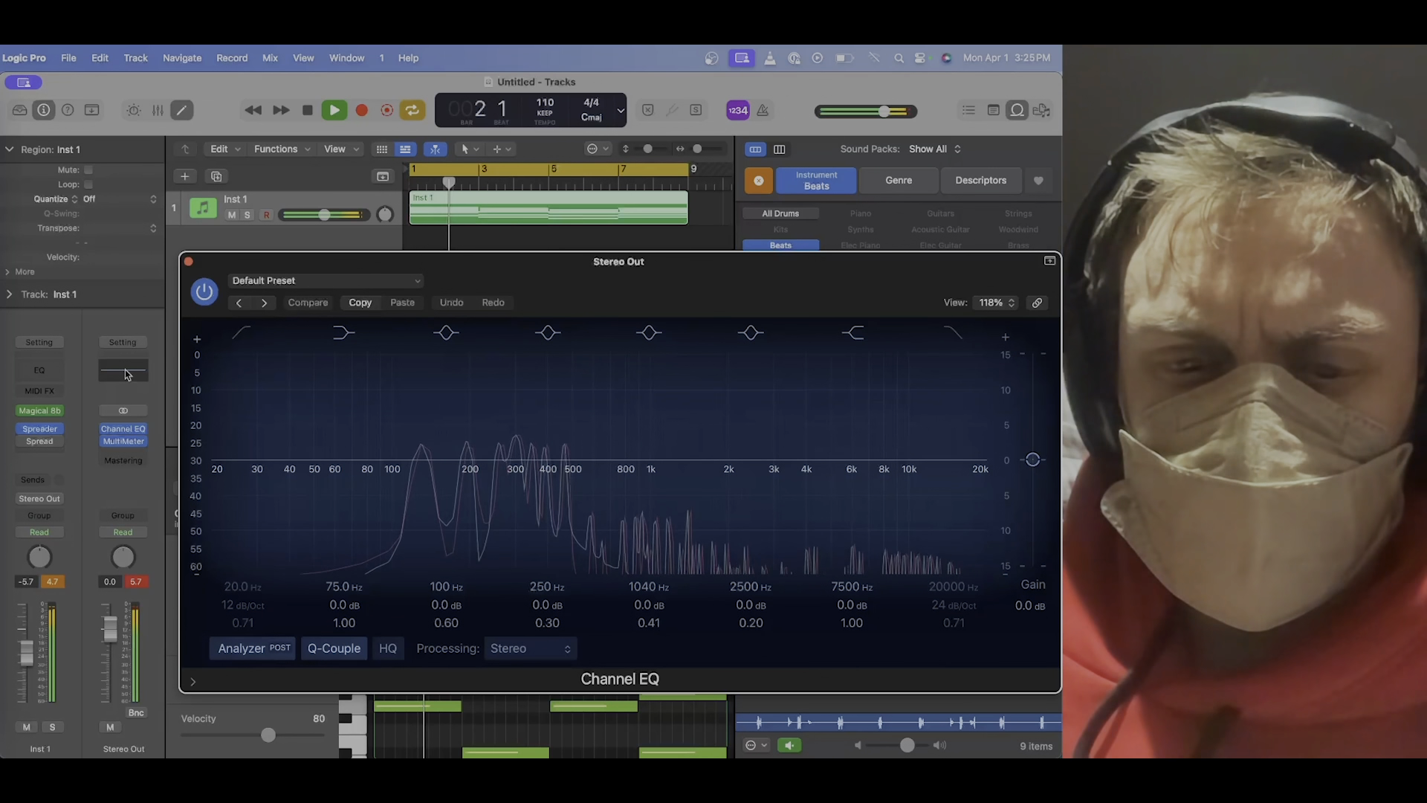
{"action": "key", "text": "space"}
{"action": "key", "text": "space"}
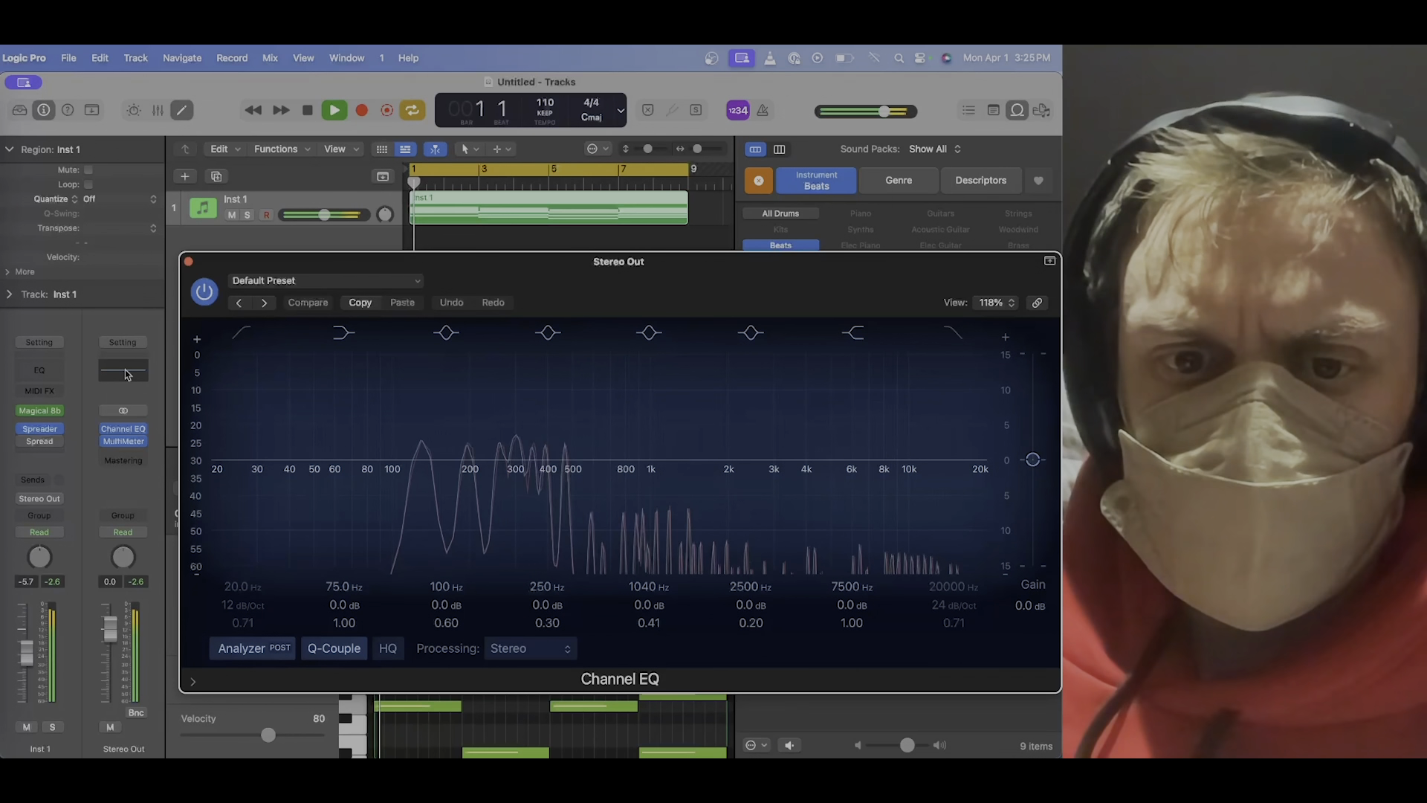
{"action": "left_click", "coordinate": [188, 263]}
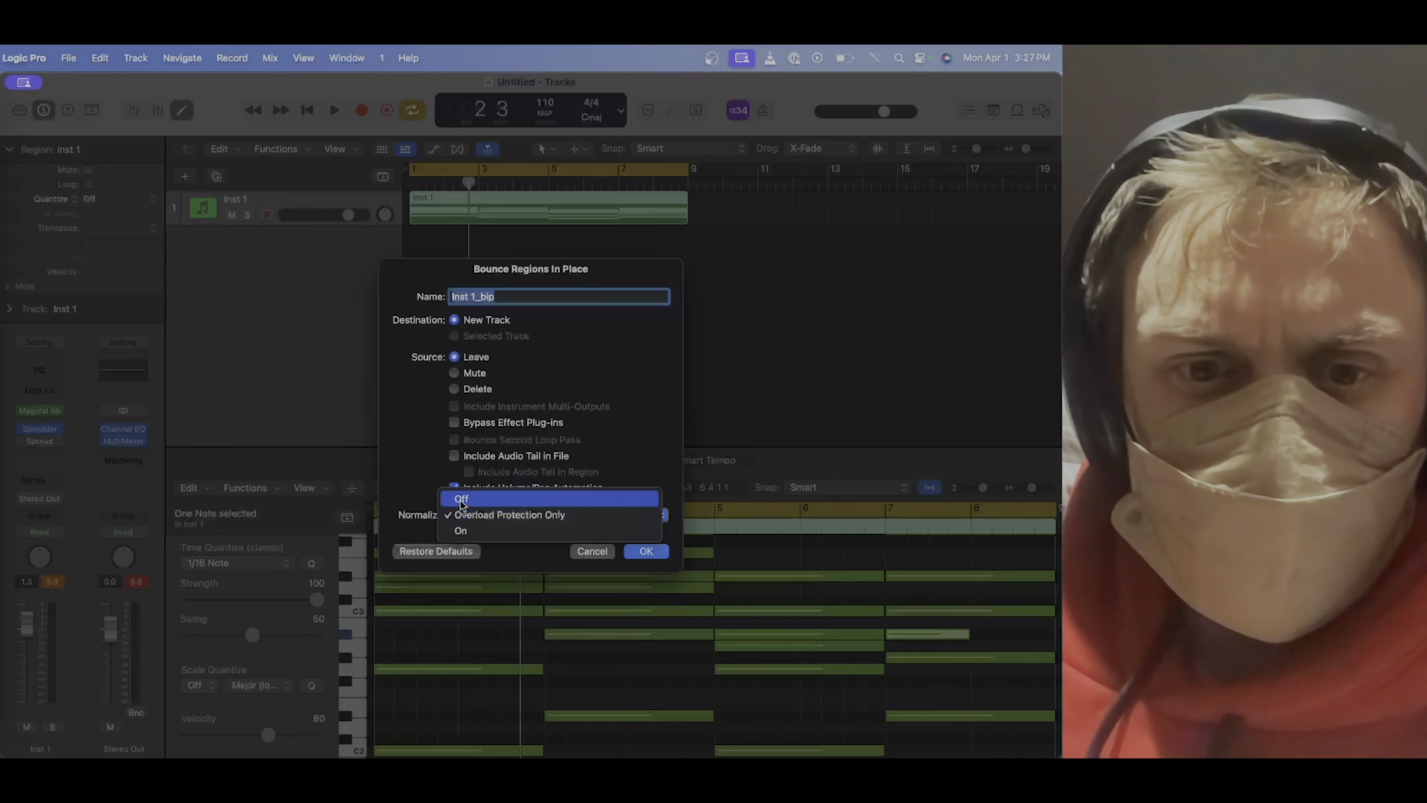
Bounce the Inst 1 region in place to a new track with normalization off.
{"action": "left_click", "coordinate": [463, 499]}
{"action": "left_click", "coordinate": [646, 551]}
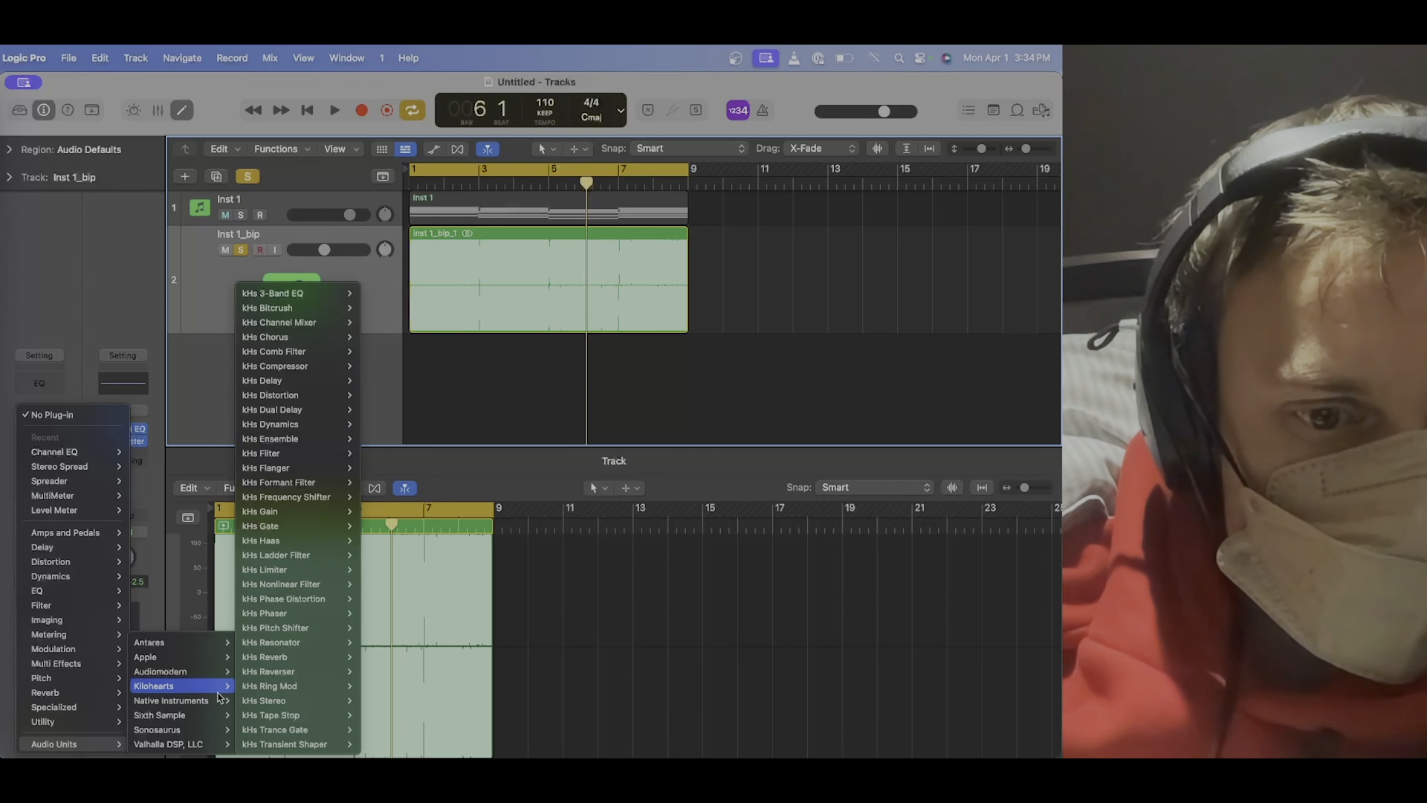
Insert kHs Tape Stop on the Inst 1_bip track and switch its tape motor off and on during playback.
{"action": "left_click", "coordinate": [377, 715]}
{"action": "key", "text": "space"}
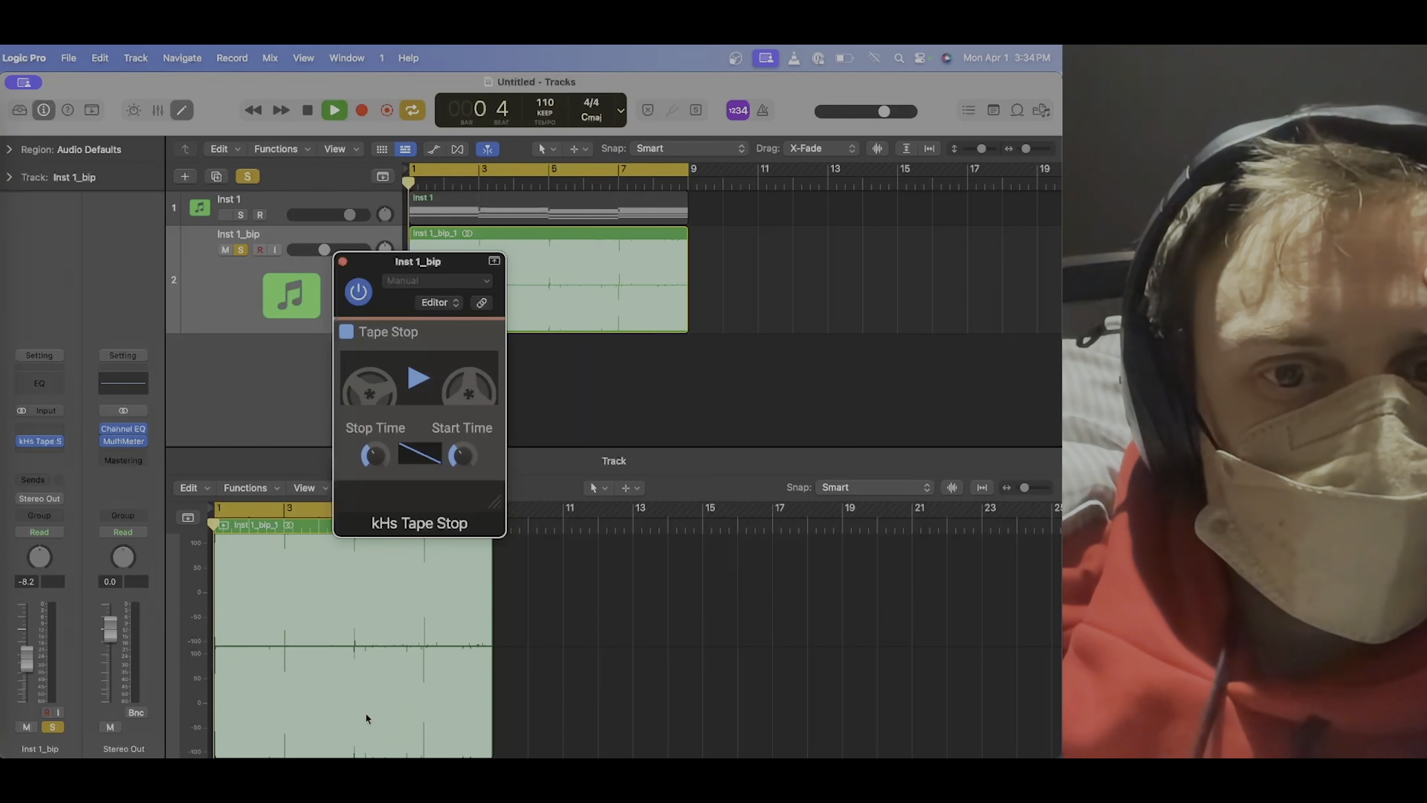
{"action": "left_click", "coordinate": [419, 381]}
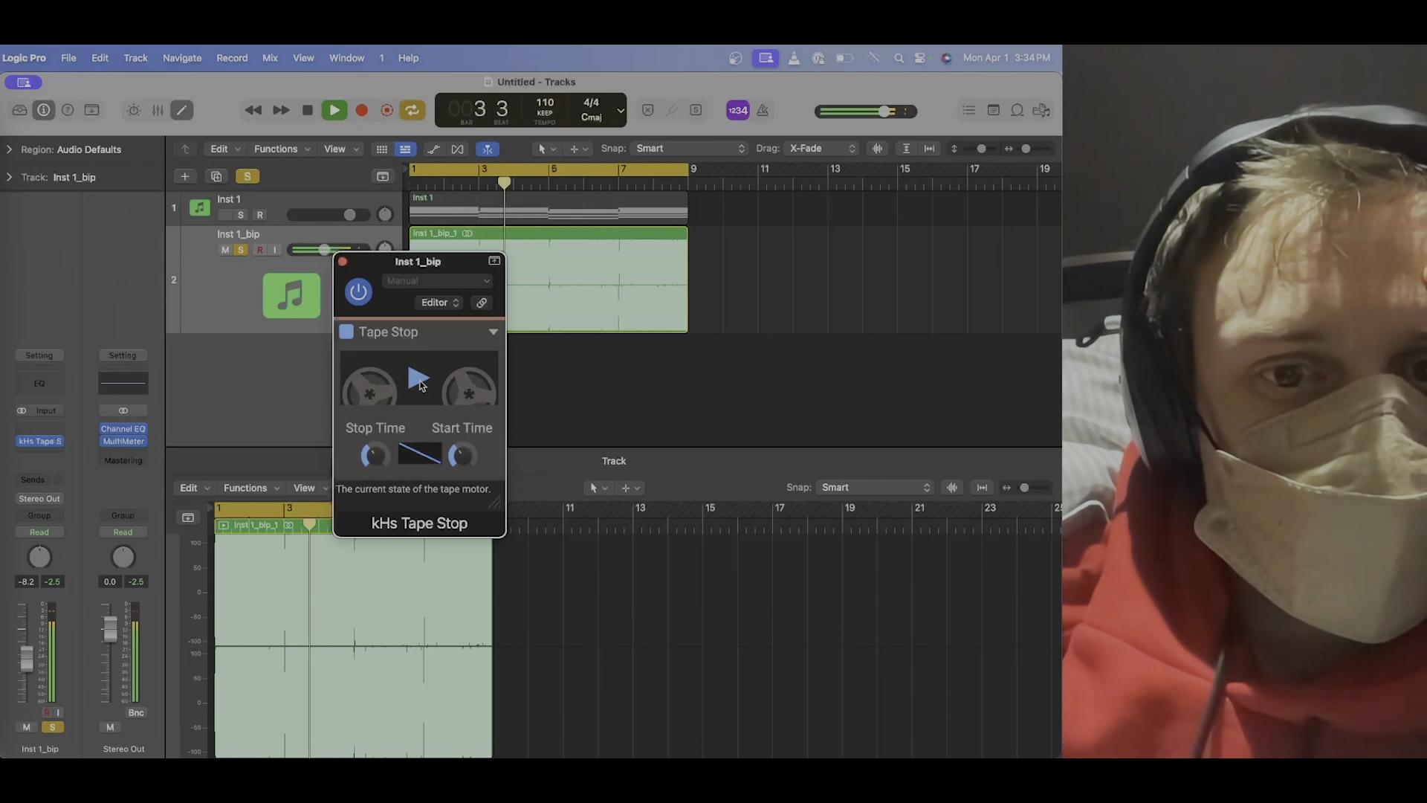
{"action": "left_click", "coordinate": [420, 381]}
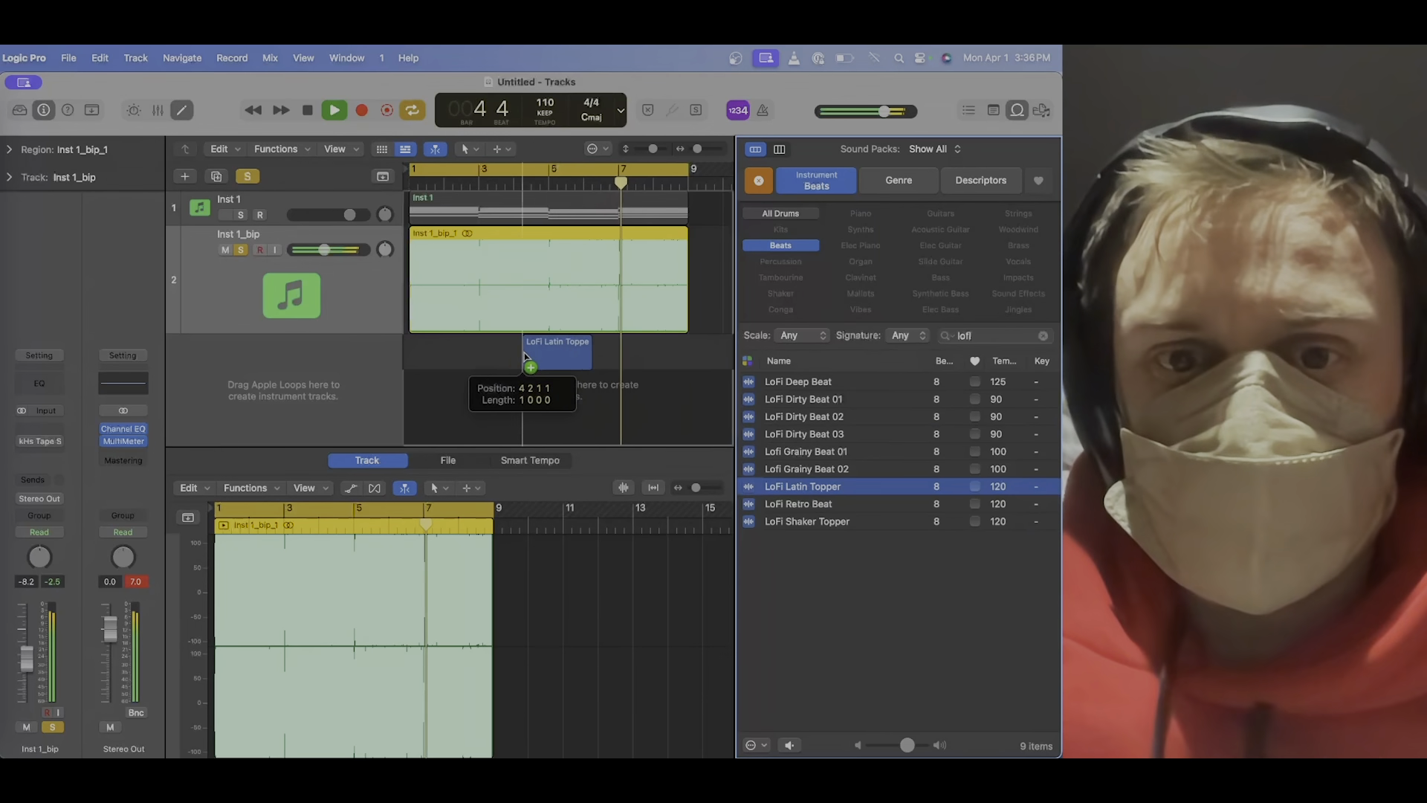
Loop the LoFi Latin Topper region up to bar 9 and unsolo the Inst 1_bip track.
{"action": "left_click_drag", "start_coordinate": [588, 344], "coordinate": [687, 350]}
{"action": "left_click", "coordinate": [240, 249]}
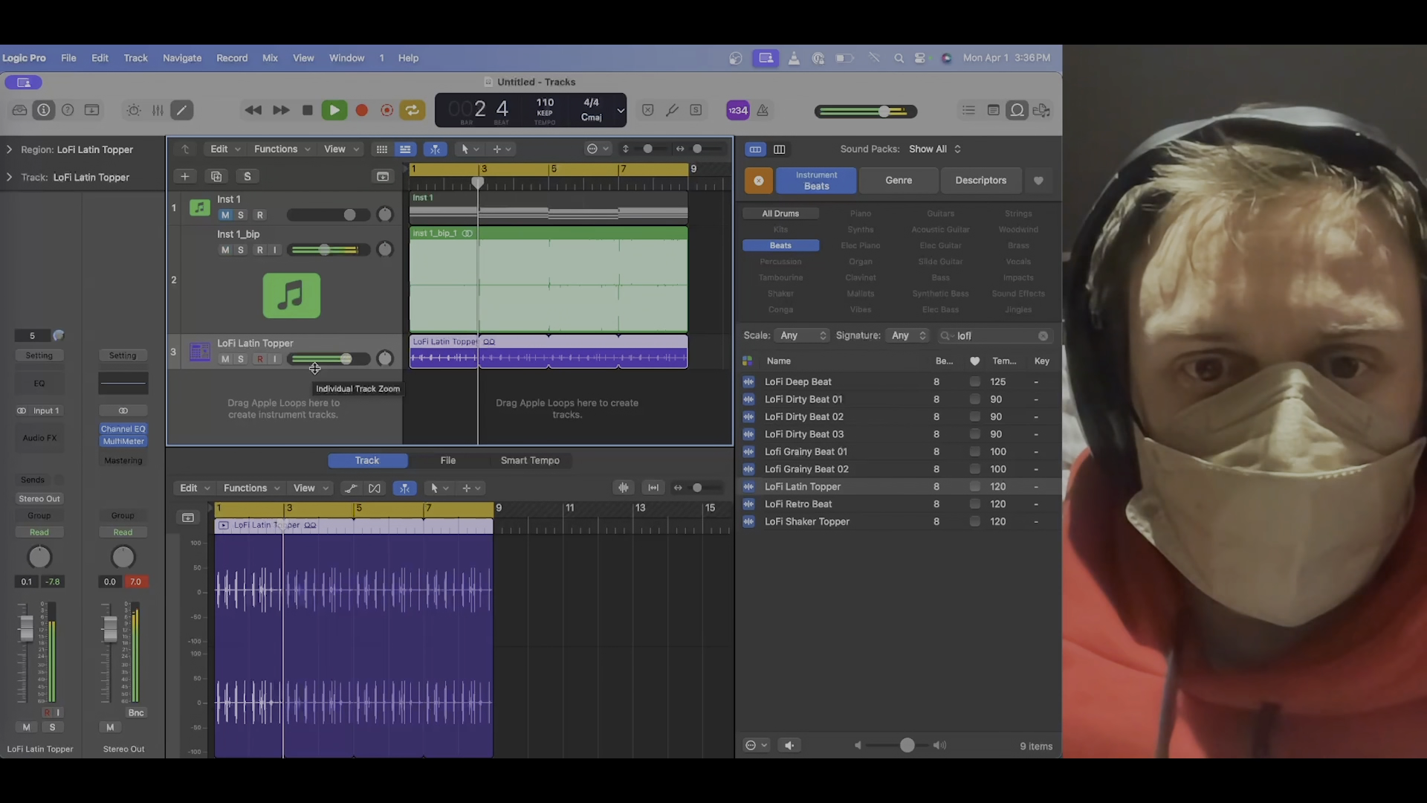
Preview LoFi Retro Beat and LoFi Shaker Topper, and add LoFi Retro Beat on a new track looped up to bar 9.
{"action": "left_click", "coordinate": [798, 504]}
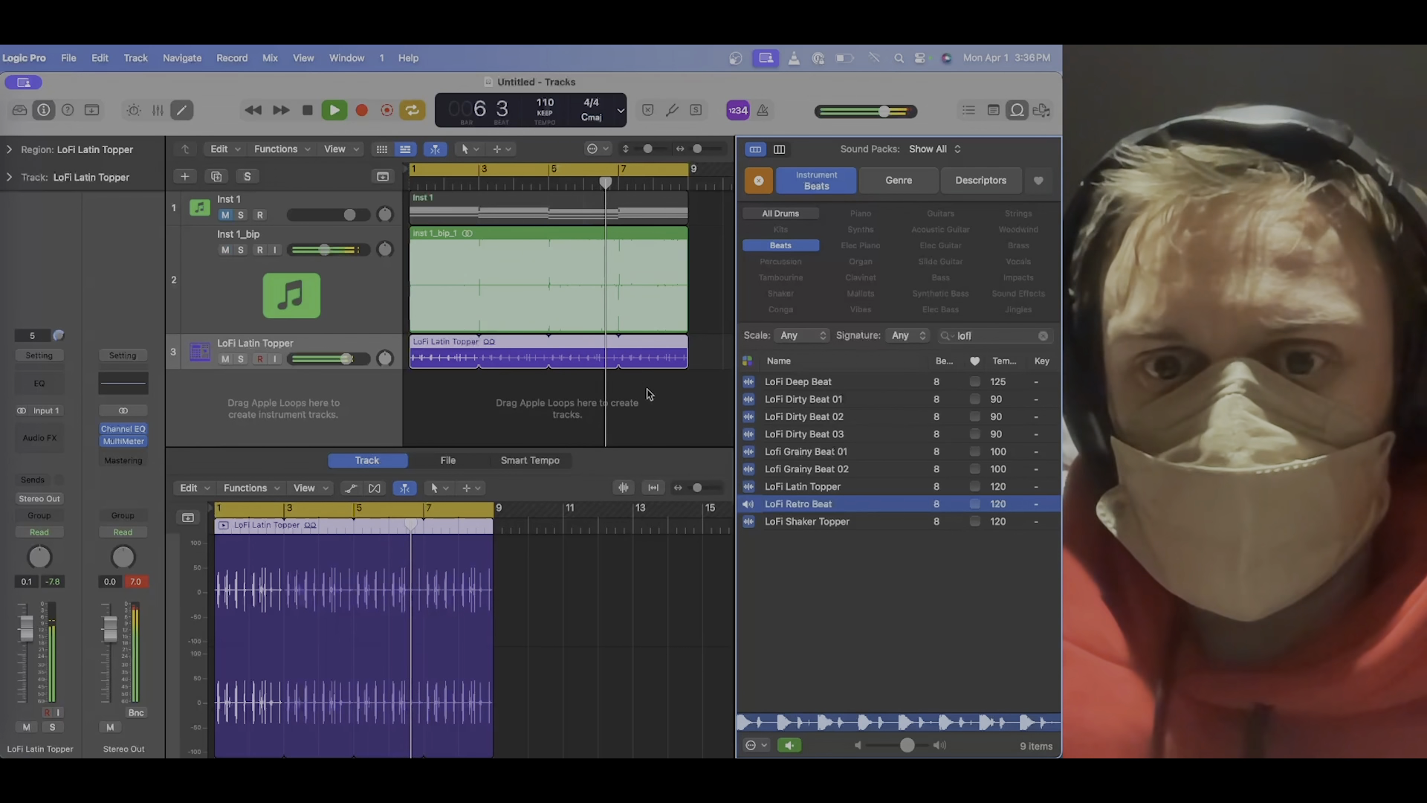
{"action": "left_click", "coordinate": [803, 521]}
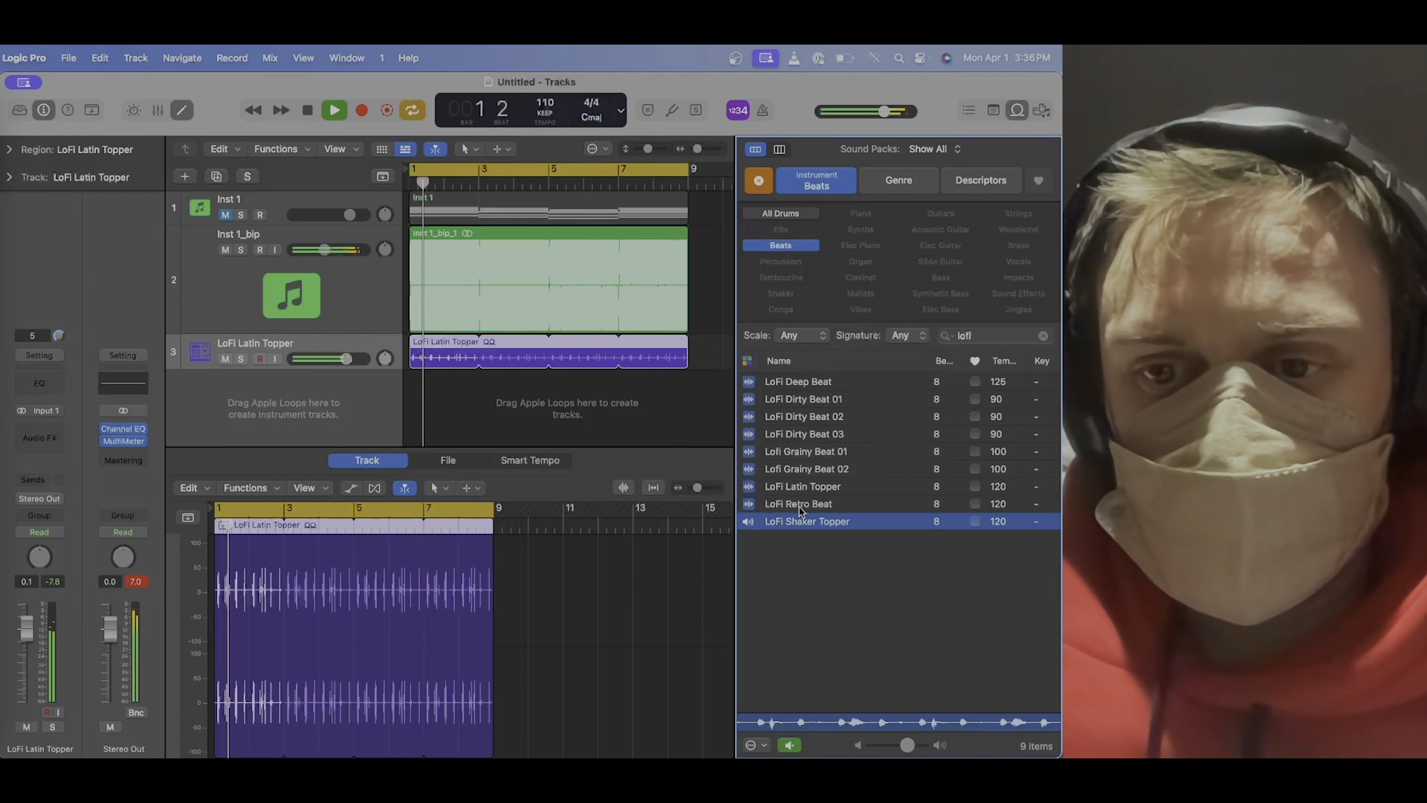
{"action": "left_click_drag", "start_coordinate": [798, 507], "coordinate": [427, 429]}
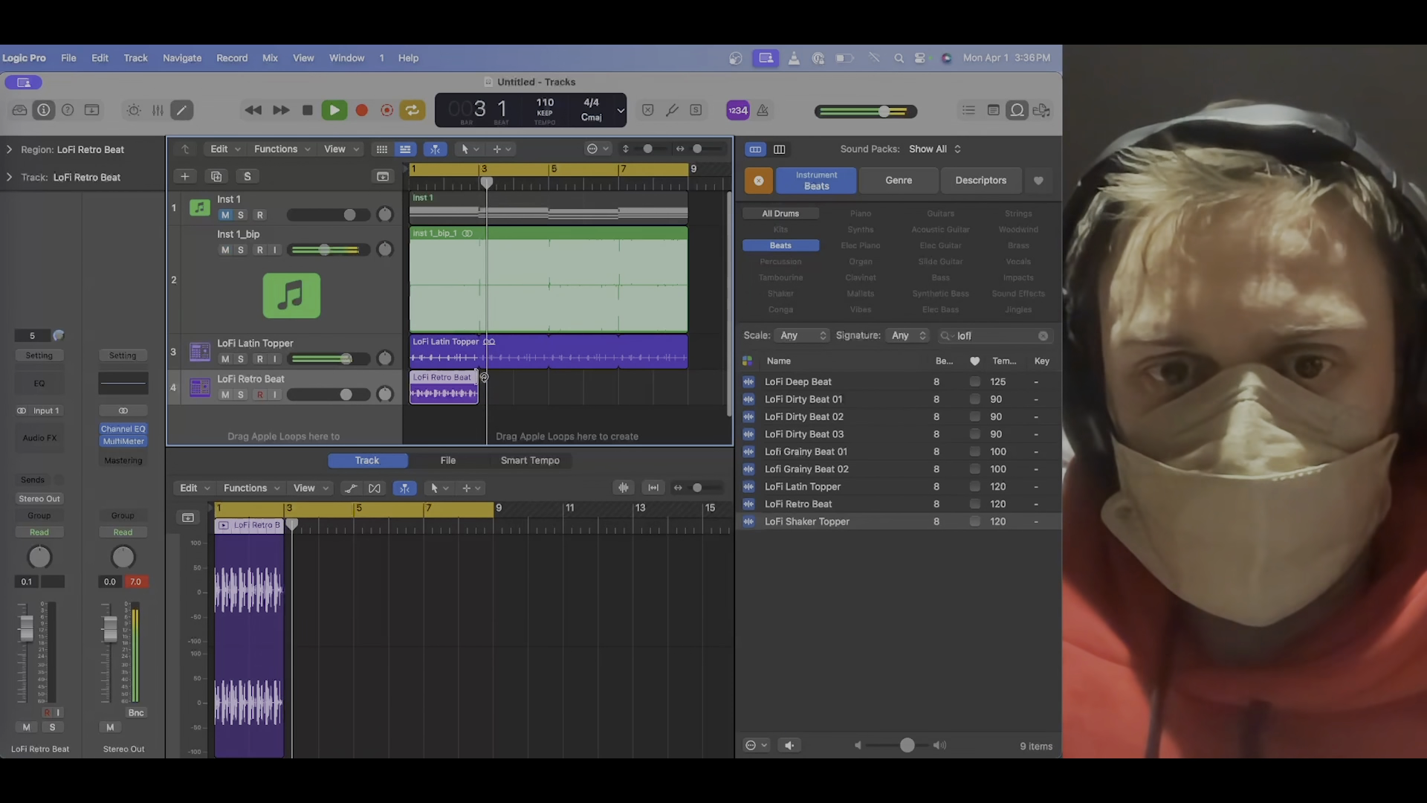
{"action": "left_click_drag", "start_coordinate": [483, 377], "coordinate": [687, 392]}
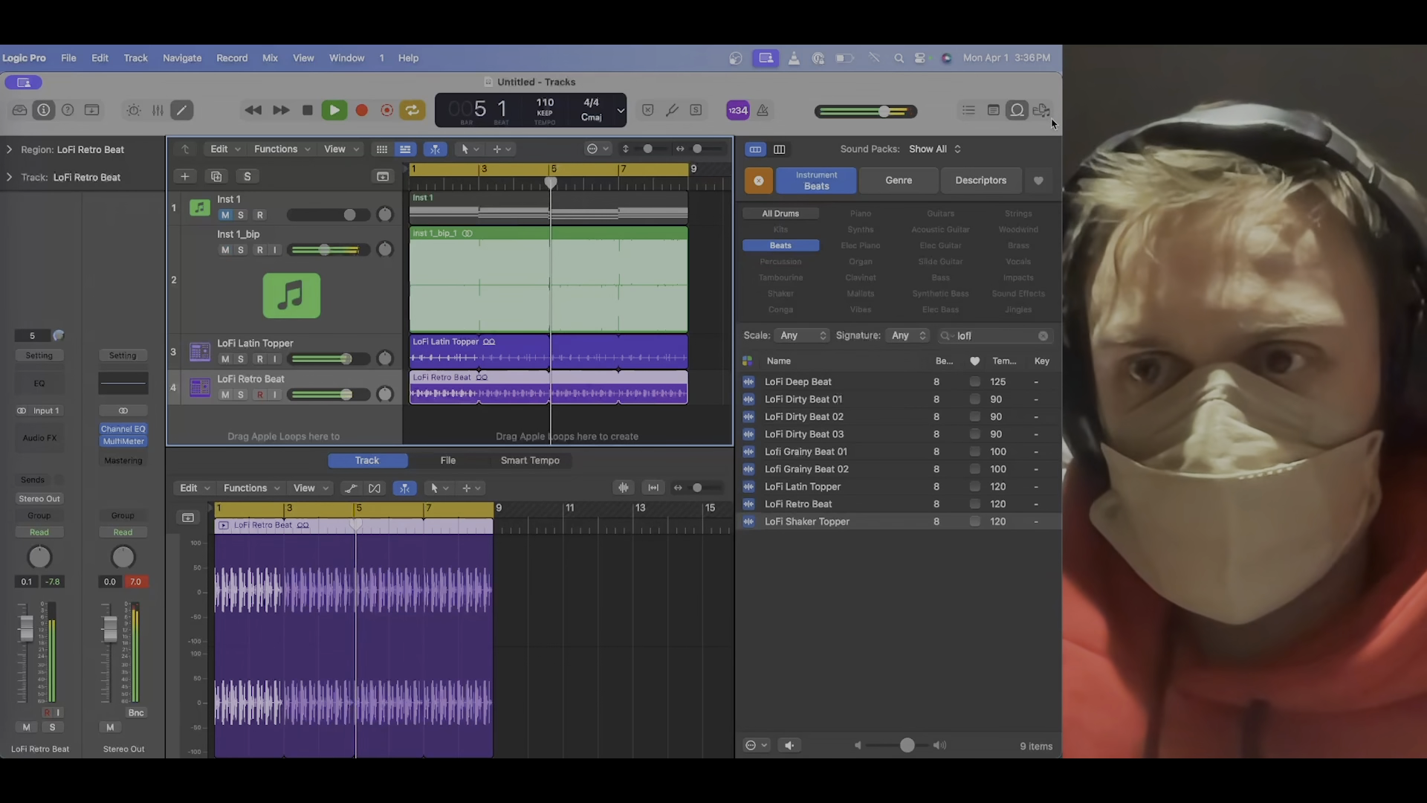
Close the Loop Browser, and enlarge the tracks area by shrinking the editor below it.
{"action": "left_click", "coordinate": [1018, 112]}
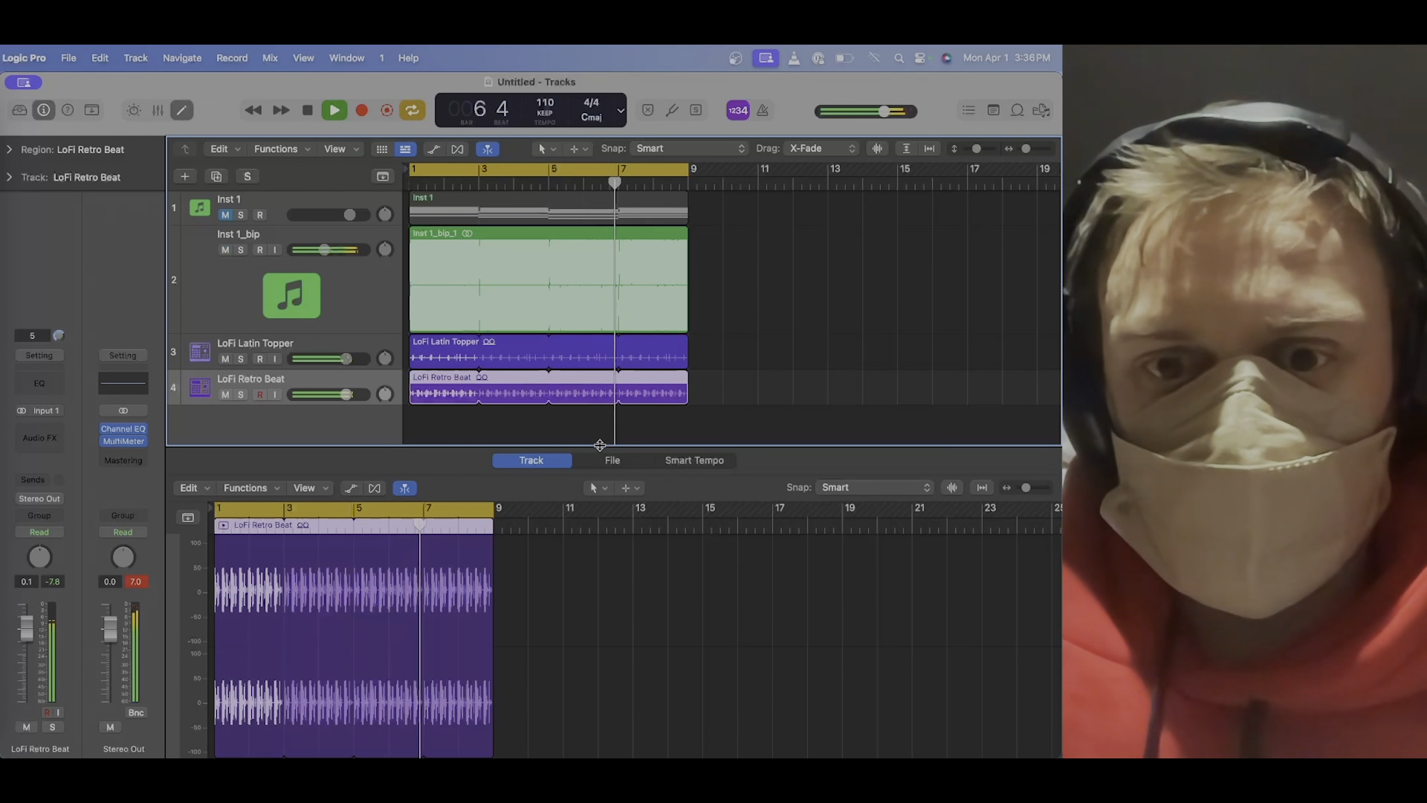
{"action": "left_click_drag", "start_coordinate": [602, 448], "coordinate": [600, 523]}
{"action": "key", "text": "XF86AudioLowerVolume"}
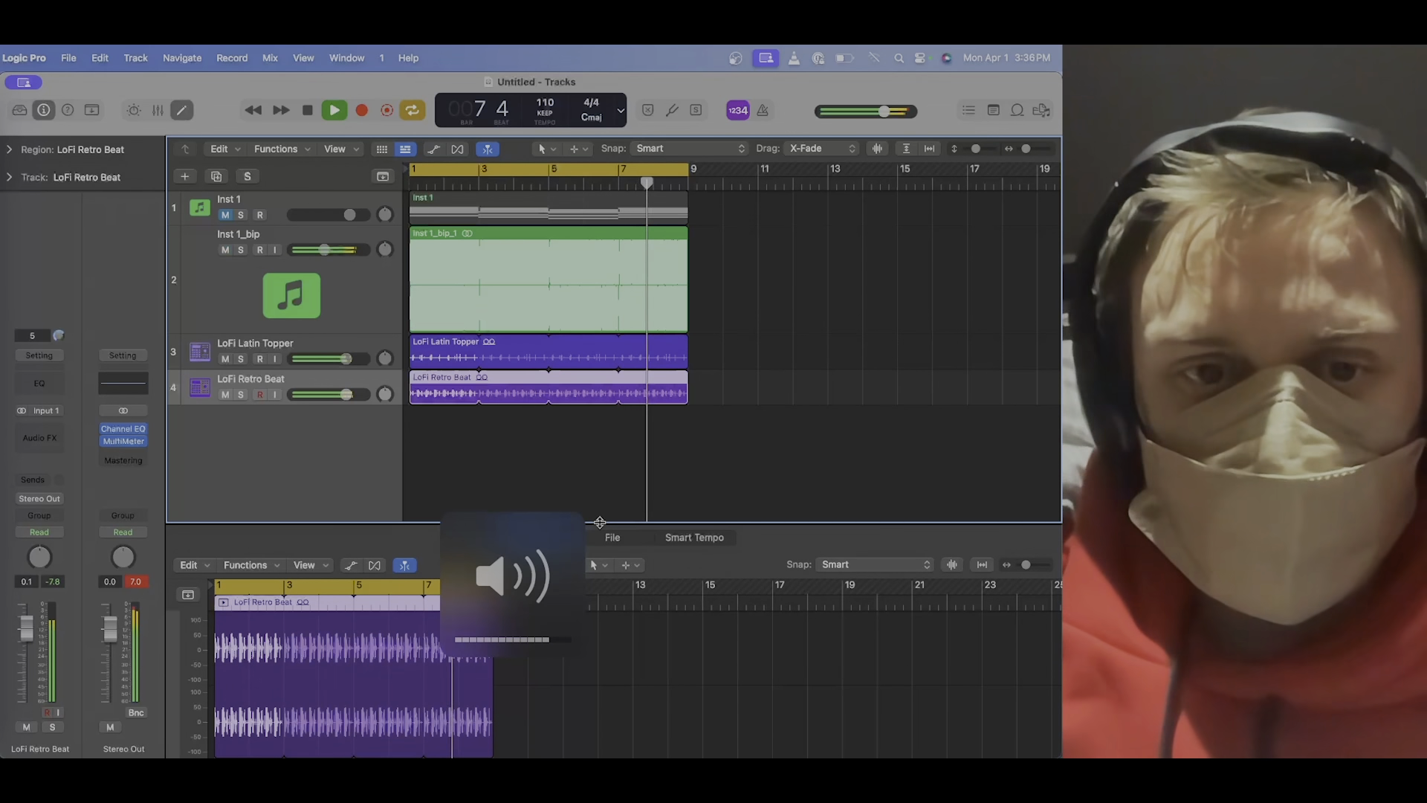
Add a Channel EQ to Inst 1_bip with a low cut at about 132 Hz and an 18 dB/Oct slope.
{"action": "left_click", "coordinate": [360, 278]}
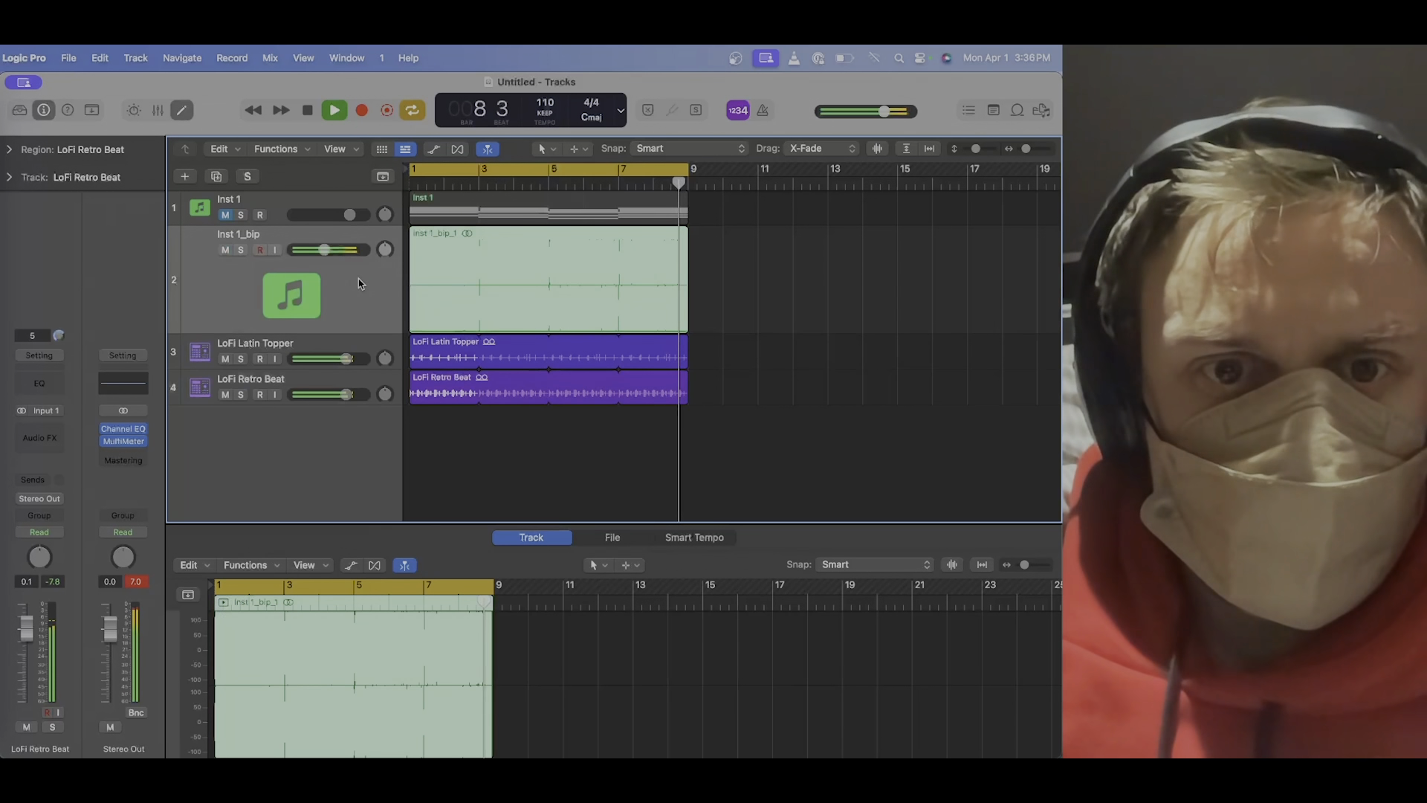
{"action": "left_click", "coordinate": [40, 383]}
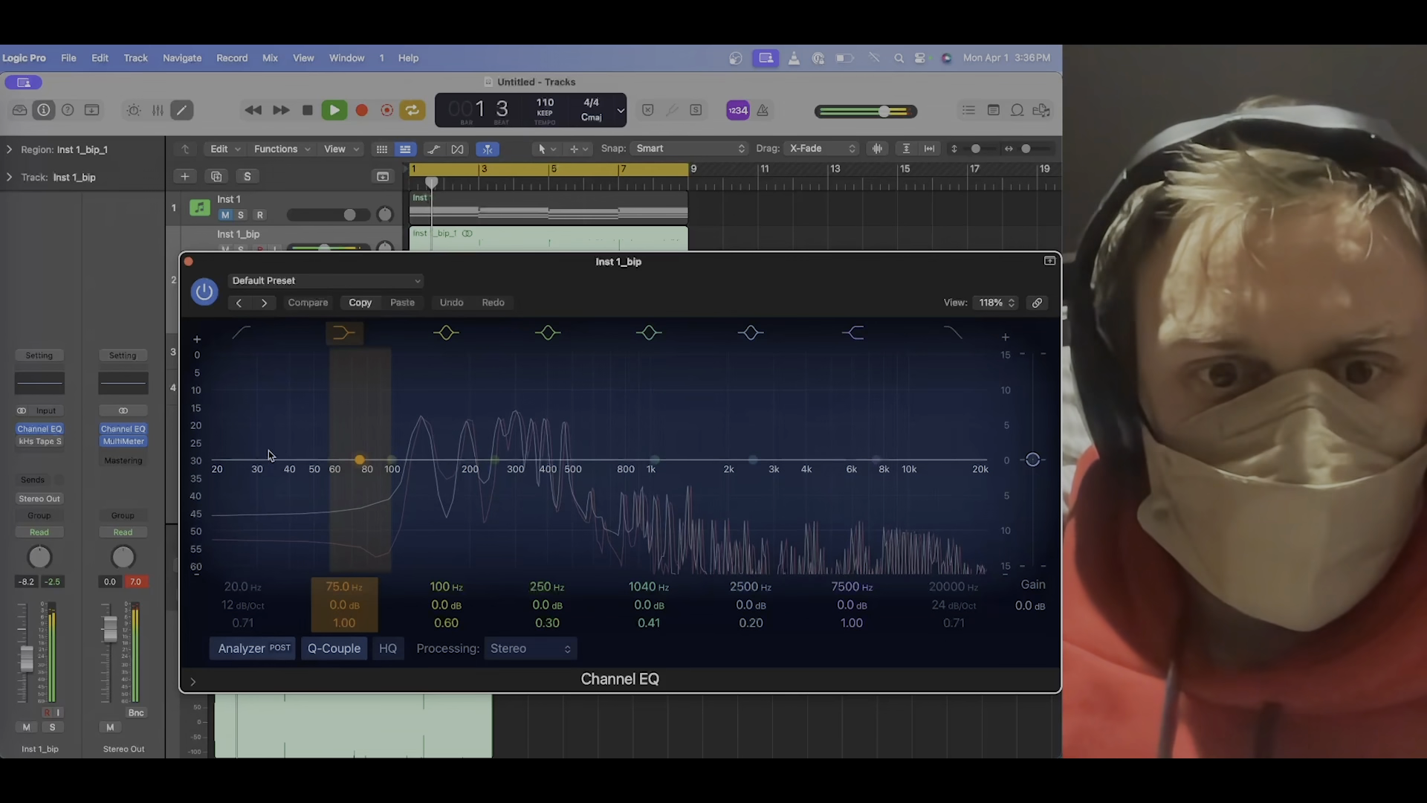
{"action": "left_click", "coordinate": [248, 336]}
{"action": "left_click_drag", "start_coordinate": [249, 591], "coordinate": [249, 549]}
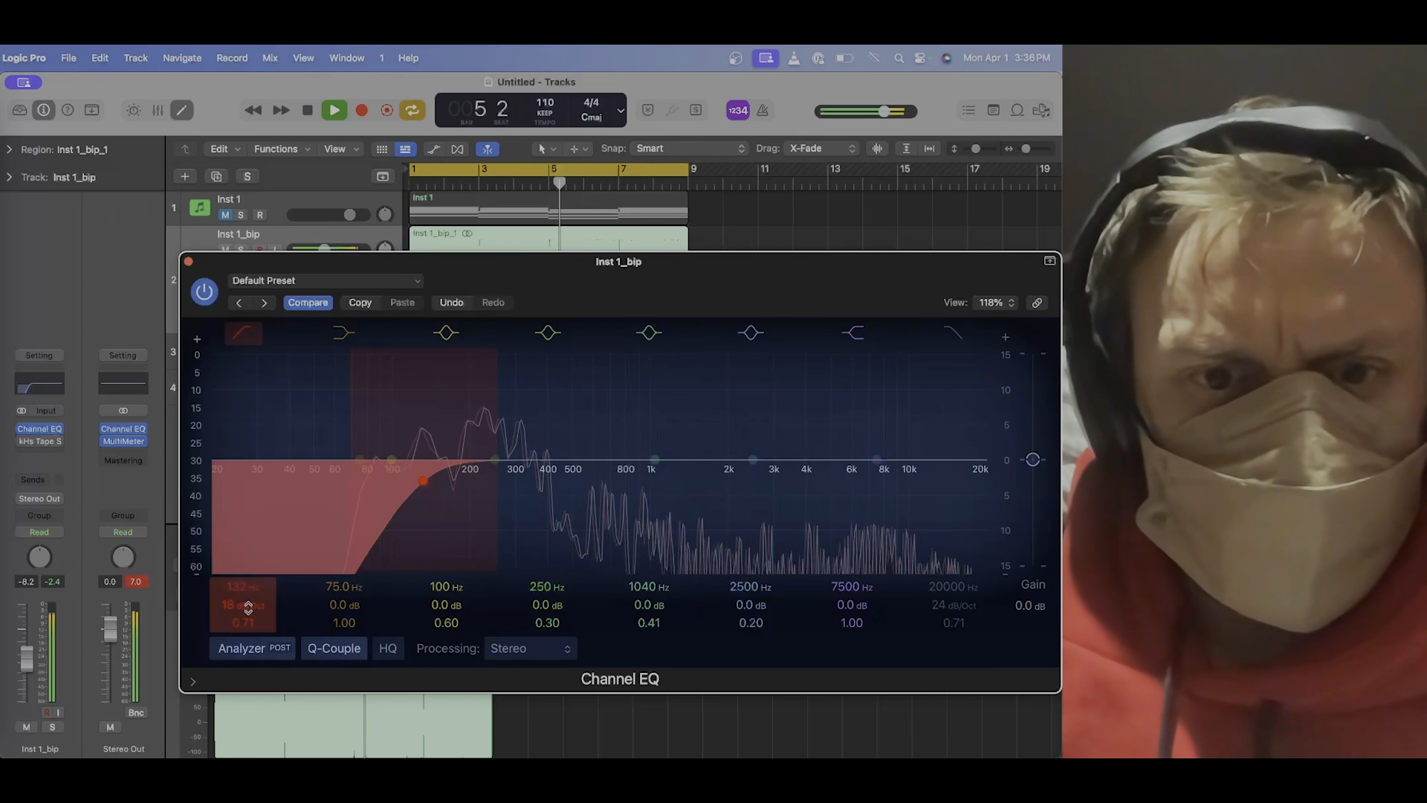
{"action": "left_click_drag", "start_coordinate": [248, 606], "coordinate": [245, 605]}
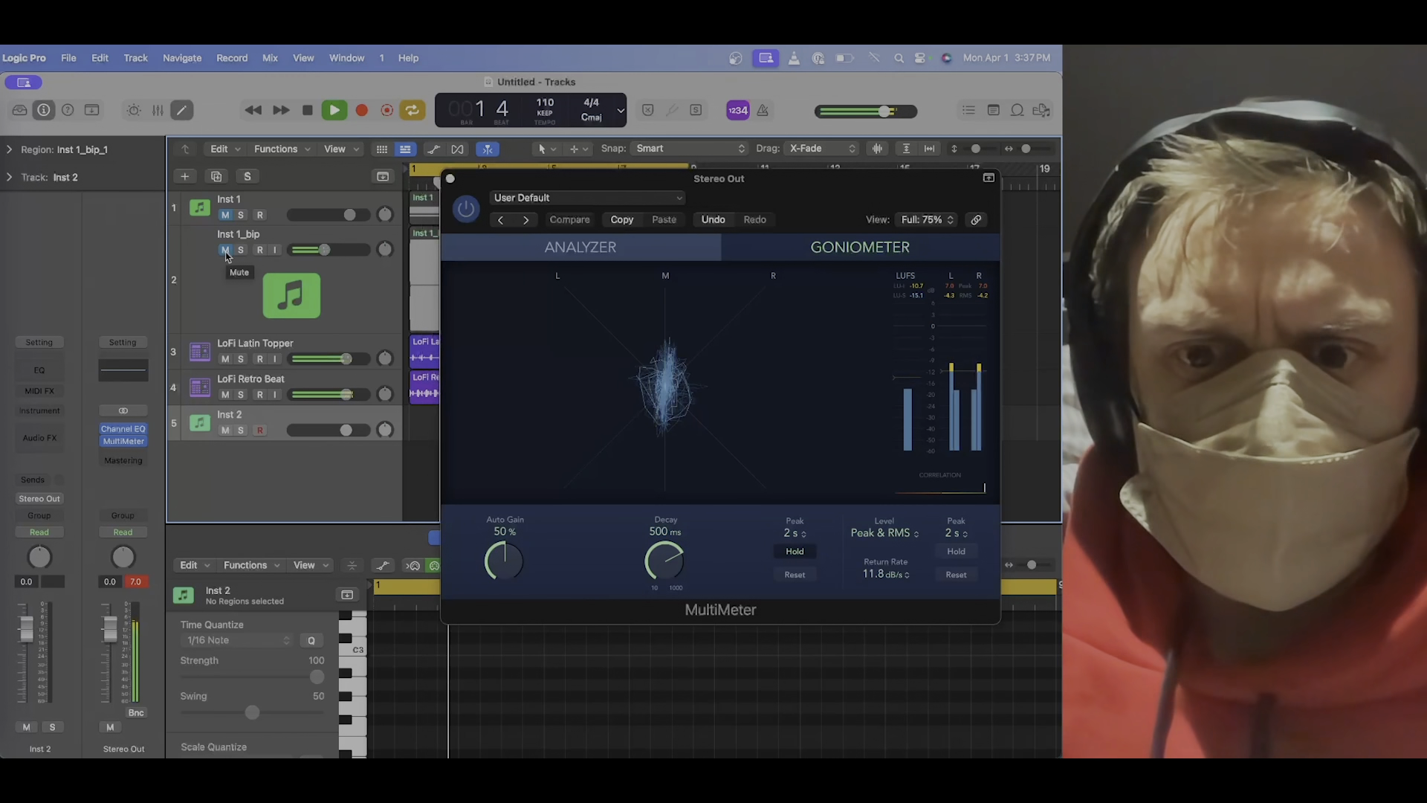
Toggle the mute on the LoFi Latin Topper track to compare the stereo image of the beats.
{"action": "left_click", "coordinate": [225, 360]}
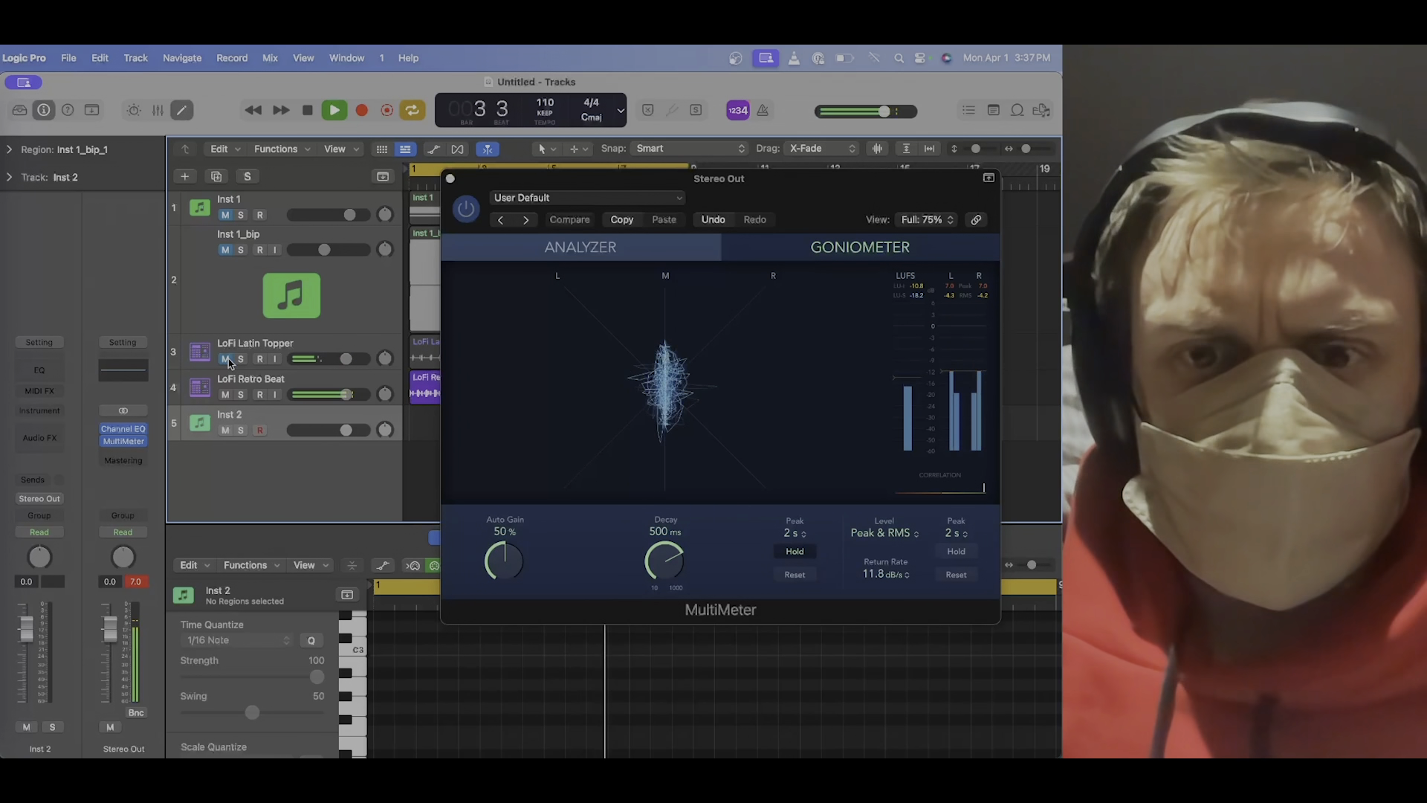
{"action": "left_click", "coordinate": [226, 360]}
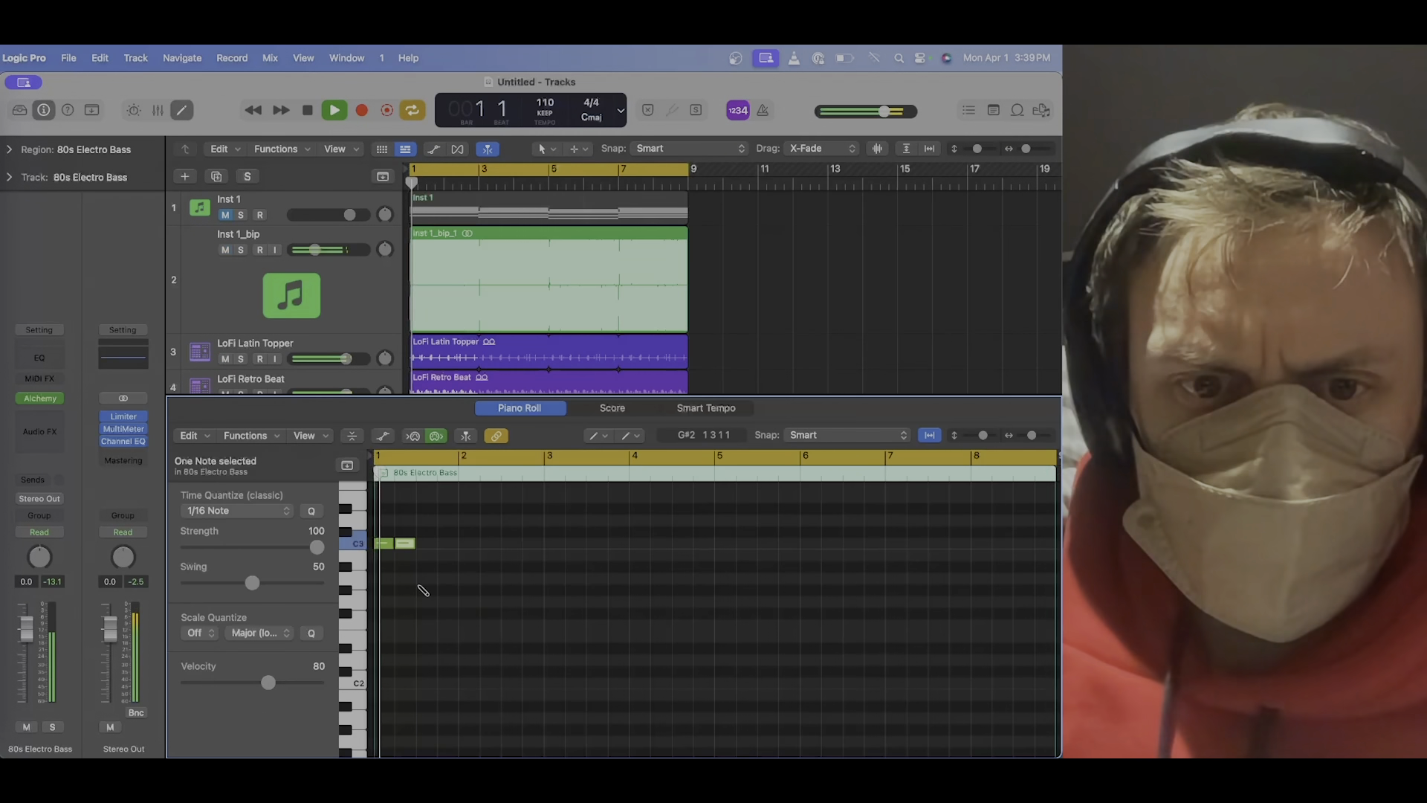
Move the third bass note down to C2 and load the Blooming Bass preset in Alchemy.
{"action": "scroll", "coordinate": [423, 590], "scroll_direction": "up", "scroll_amount": 5}
{"action": "left_click_drag", "start_coordinate": [451, 546], "coordinate": [450, 686]}
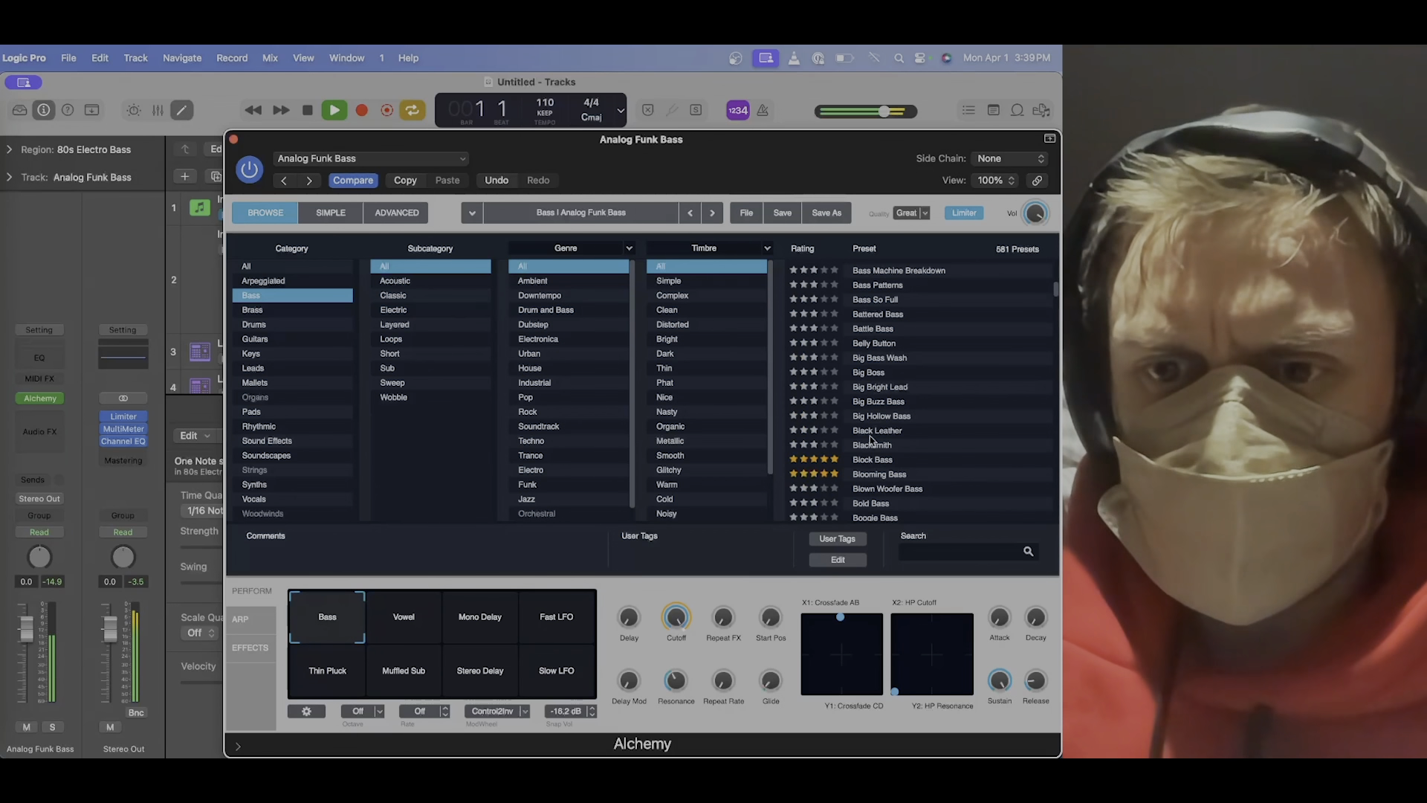
{"action": "left_click", "coordinate": [880, 474]}
{"action": "left_click", "coordinate": [233, 139]}
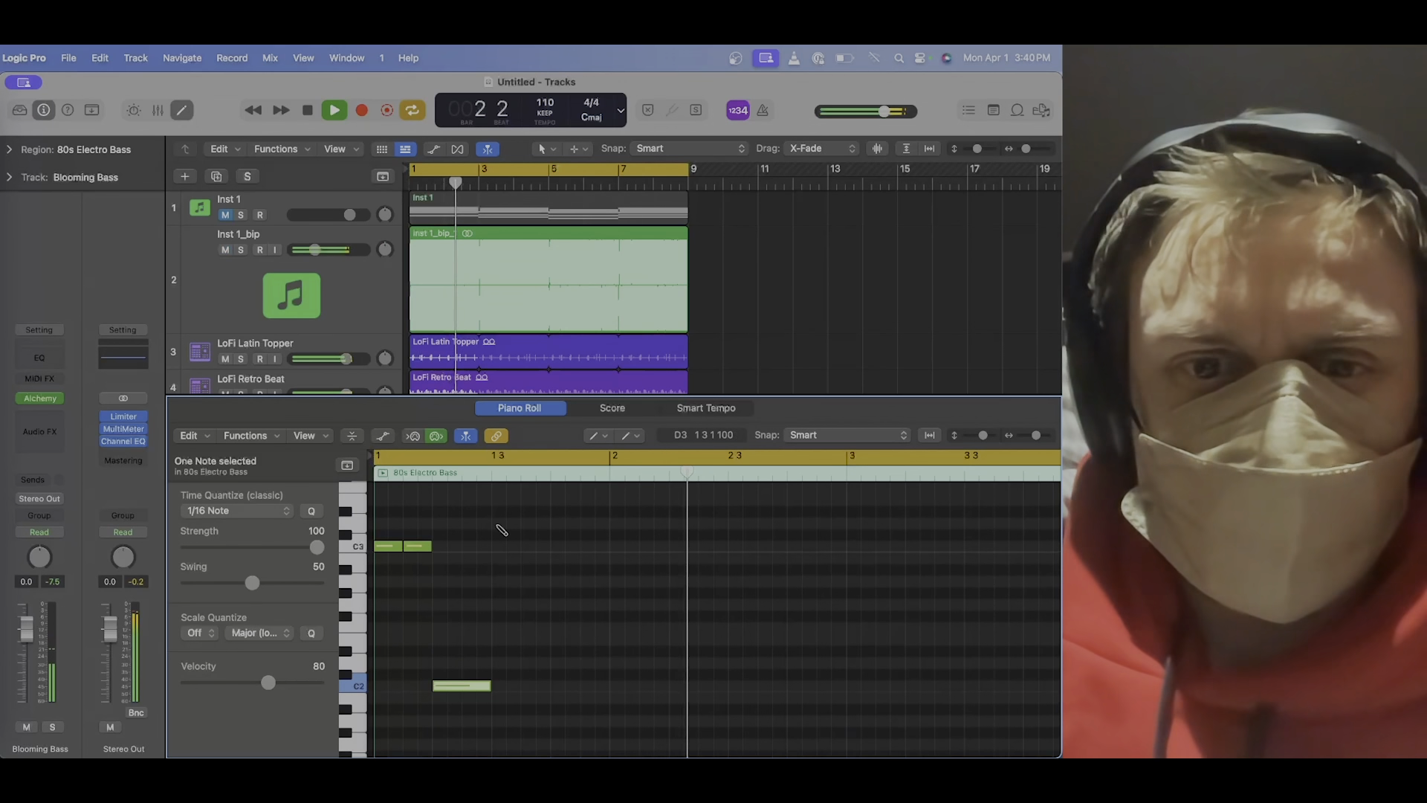
Stop playback and add a C3 note on beat 4 of bar 2 in the 80s Electro Bass region.
{"action": "key", "text": "space"}
{"action": "left_click", "coordinate": [727, 598]}
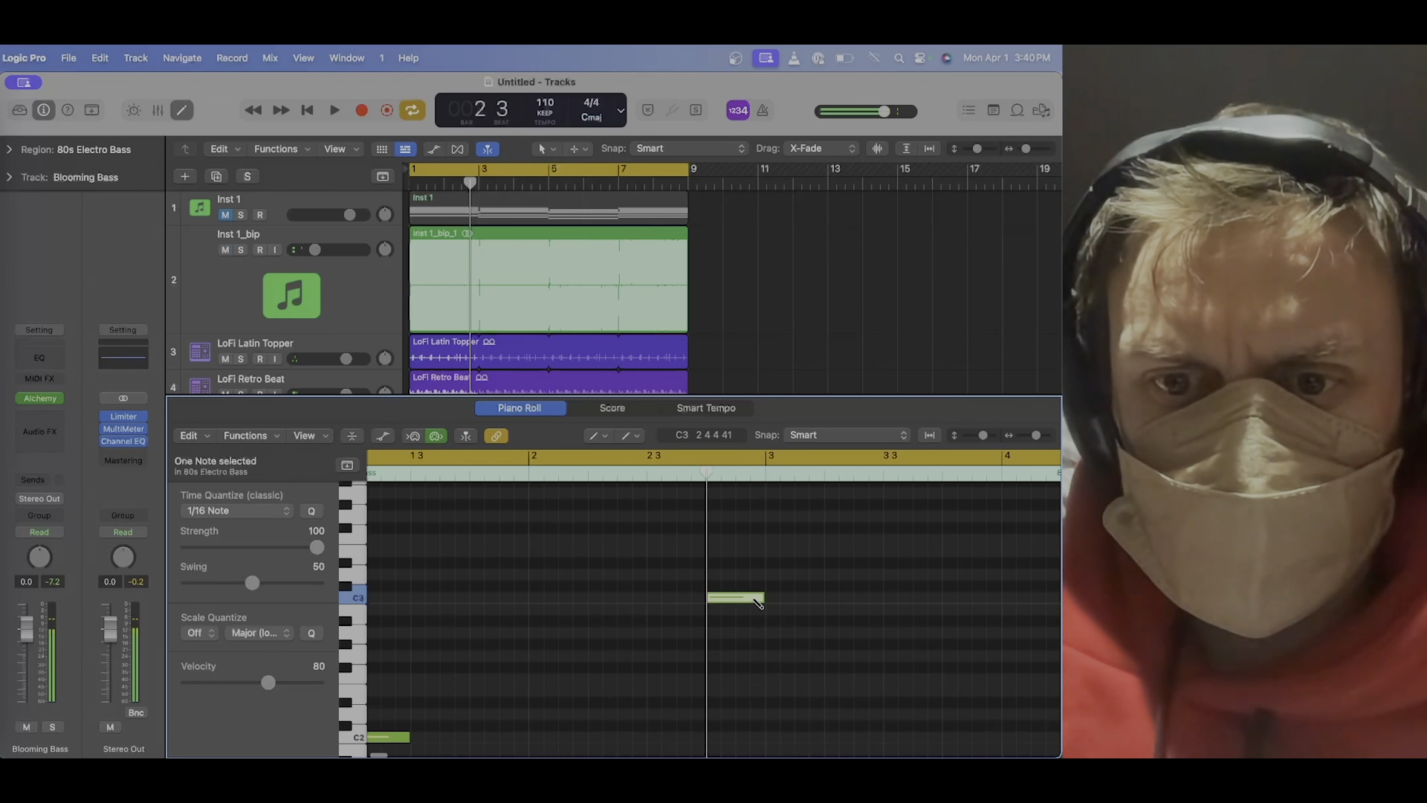
Lengthen the C3 note on beat 4 of bar 2, shorten the C2 note at the start of bar 2, and play the loop.
{"action": "mouse_move", "coordinate": [757, 602]}
{"action": "left_mouse_down"}
{"action": "mouse_move", "coordinate": [728, 601]}
{"action": "mouse_move", "coordinate": [768, 602]}
{"action": "left_mouse_up"}
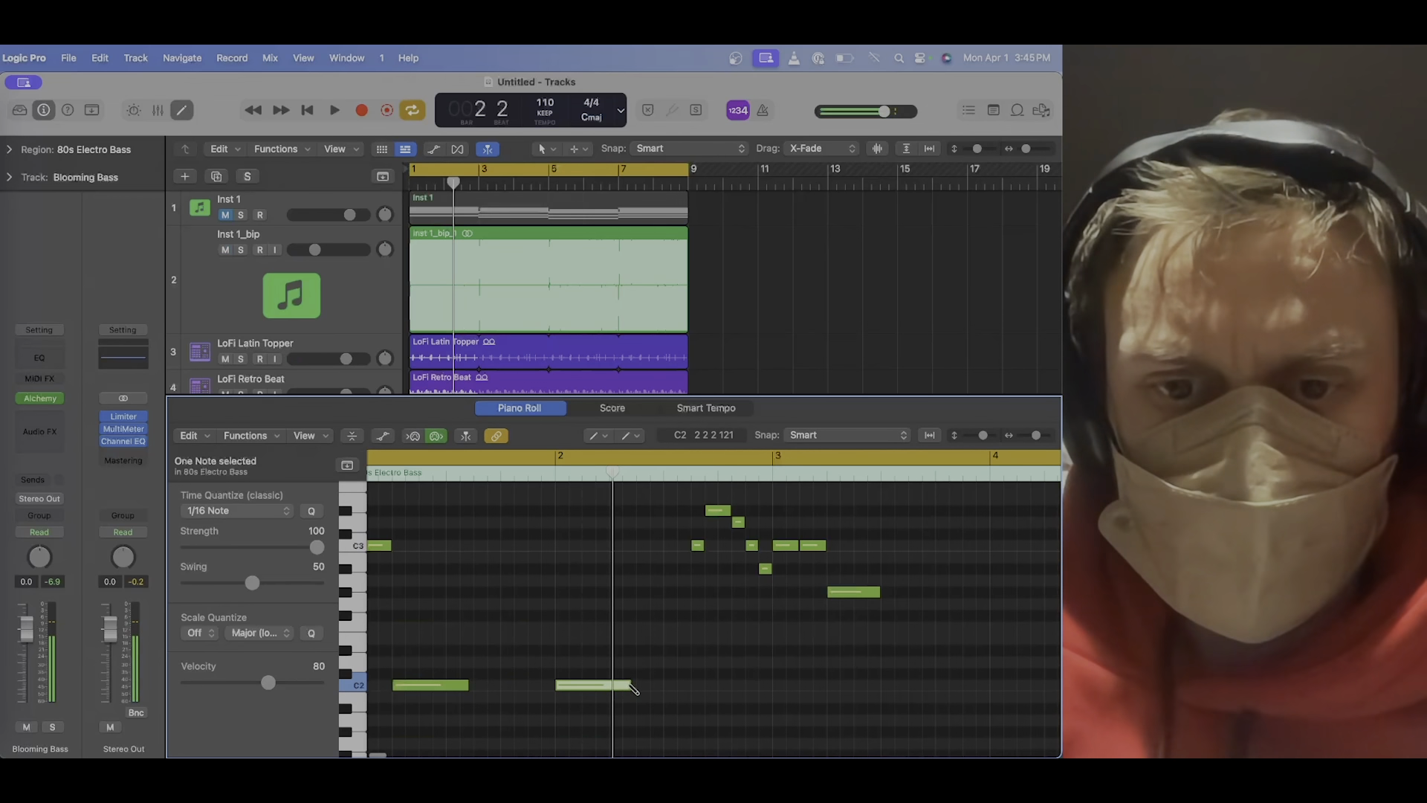
{"action": "left_click_drag", "start_coordinate": [627, 685], "coordinate": [589, 690]}
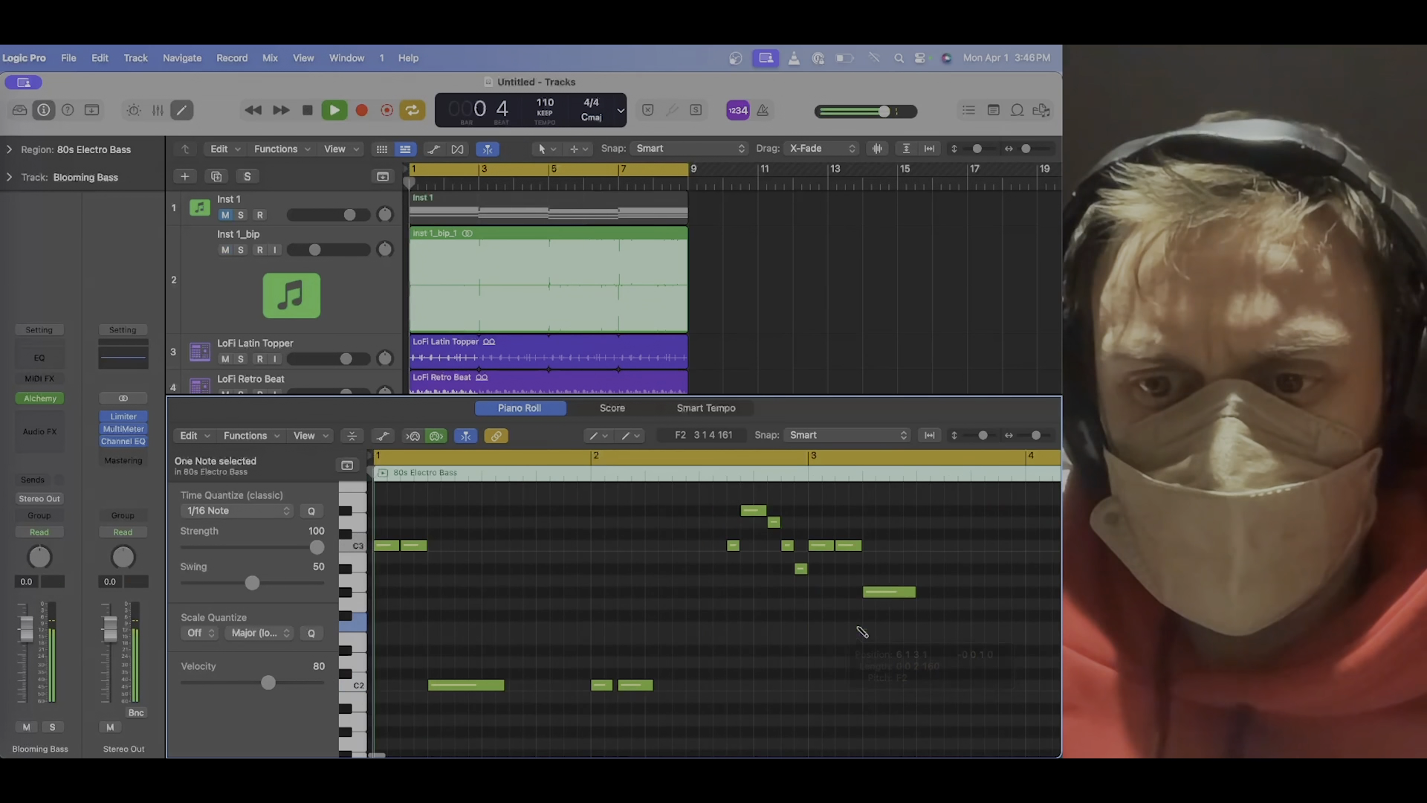
{"action": "key", "text": "space"}
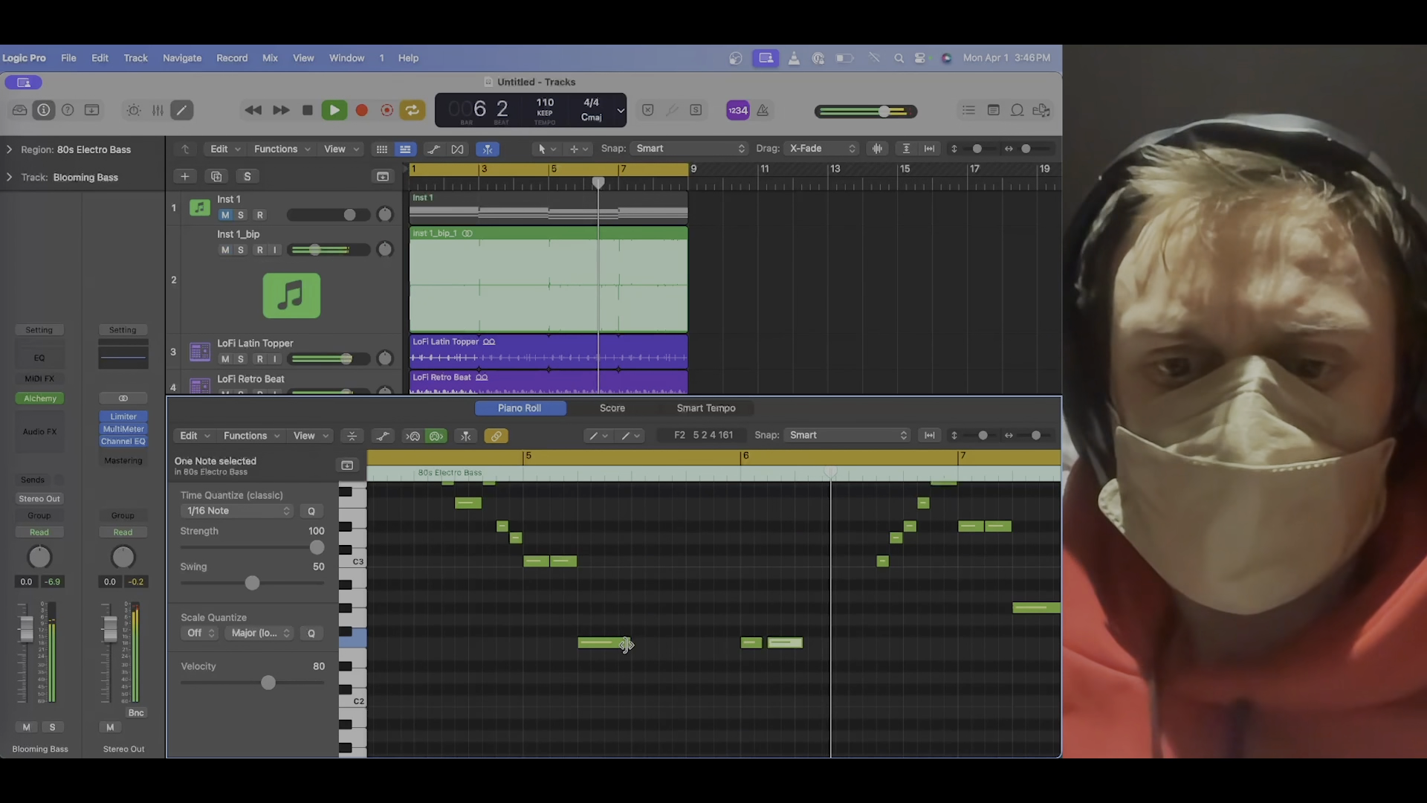
Lengthen the longer F2 notes in bars 5 and 6 and set Alchemy's transform pad to the Subdued snapshot.
{"action": "left_click_drag", "start_coordinate": [629, 642], "coordinate": [645, 649]}
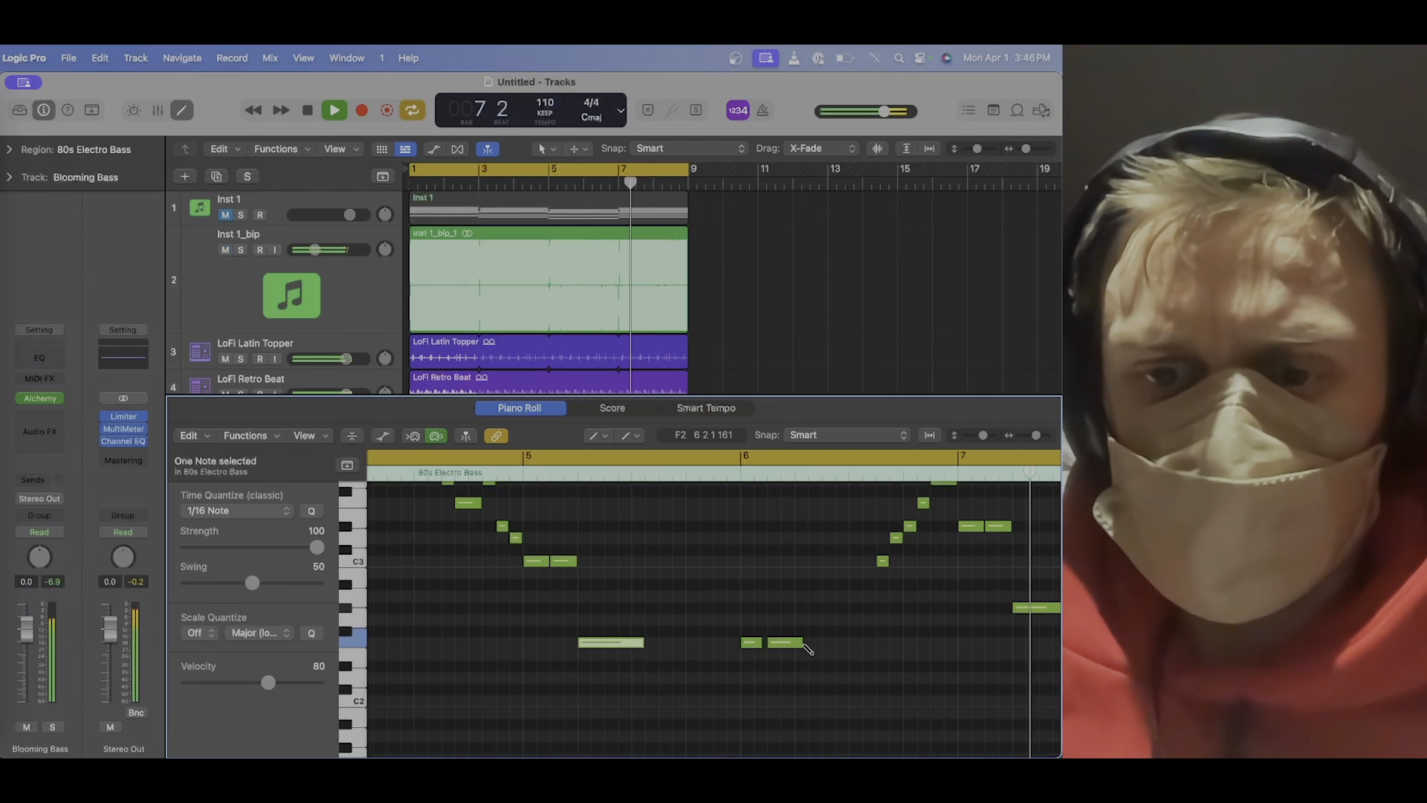
{"action": "left_click_drag", "start_coordinate": [802, 644], "coordinate": [820, 649]}
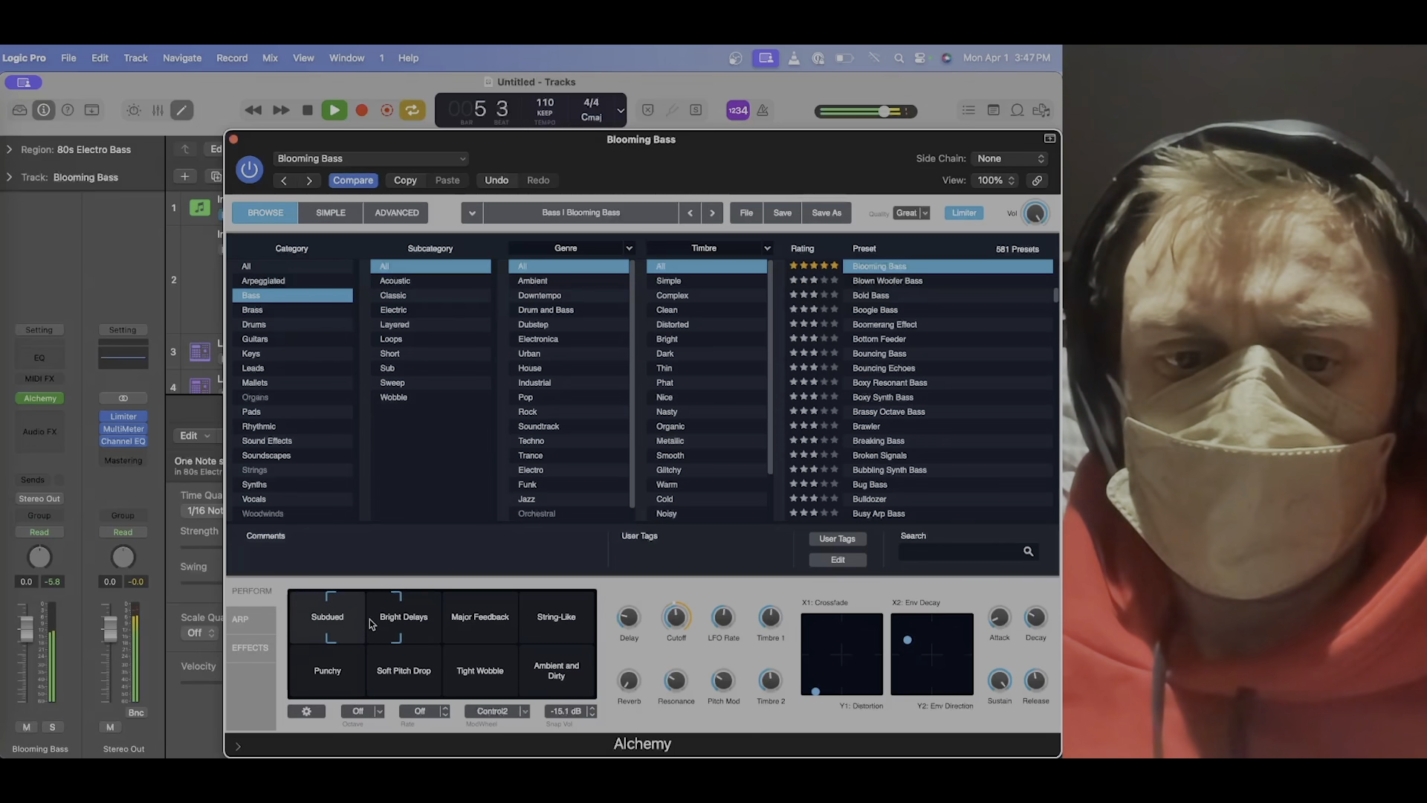
{"action": "left_click", "coordinate": [347, 619]}
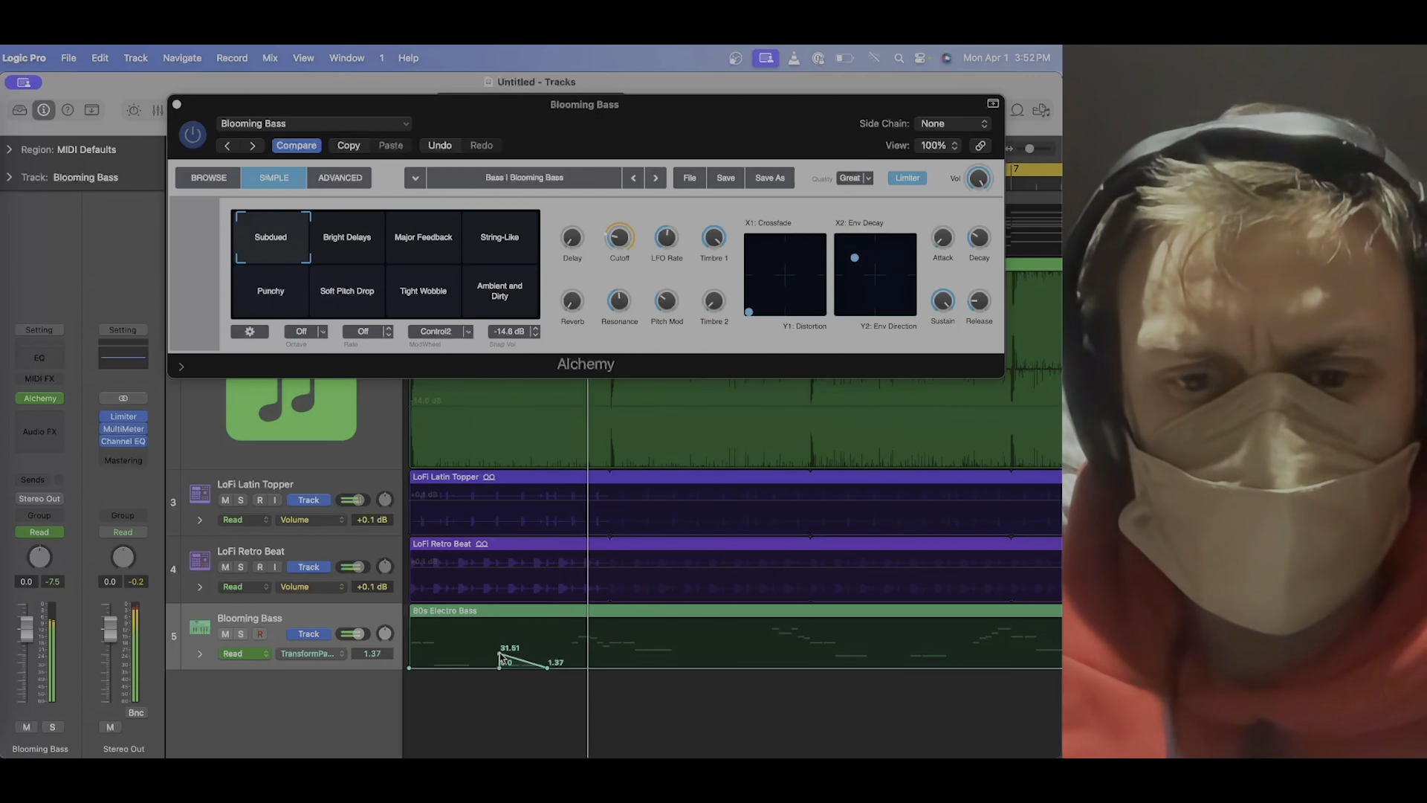
Add two more transform pad automation ramps on Blooming Bass, peaking at 28.76 and 32.87 and falling to 1.37, and play from the start.
{"action": "left_click", "coordinate": [769, 667]}
{"action": "left_click", "coordinate": [813, 668]}
{"action": "left_click_drag", "start_coordinate": [791, 668], "coordinate": [770, 655]}
{"action": "left_click", "coordinate": [904, 668]}
{"action": "left_click", "coordinate": [942, 669]}
{"action": "left_click_drag", "start_coordinate": [920, 668], "coordinate": [904, 653]}
{"action": "key", "text": "space"}
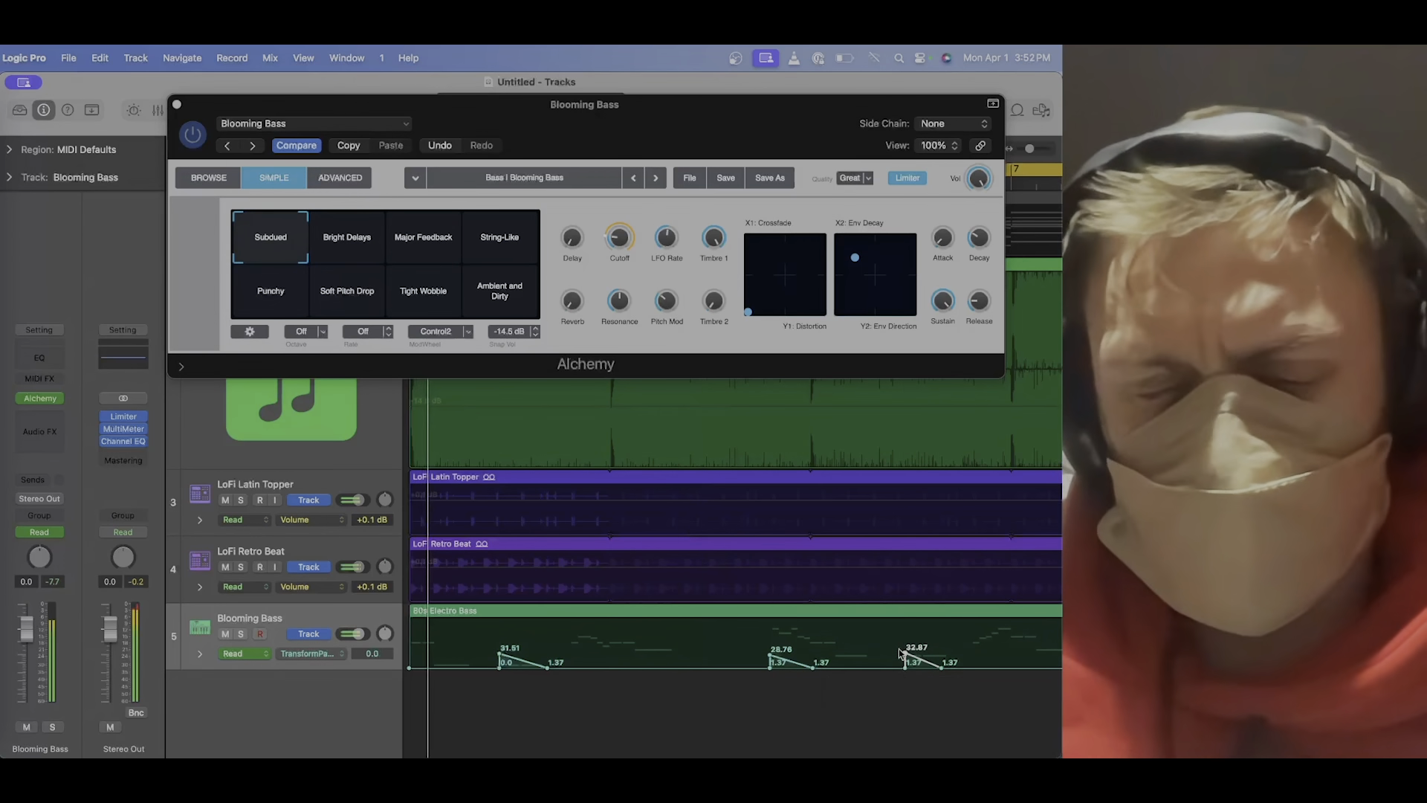
Add transform pad automation points on Blooming Bass in bar 8, near the end of the region, and play the result.
{"action": "scroll", "coordinate": [674, 667], "scroll_direction": "right", "scroll_amount": 3}
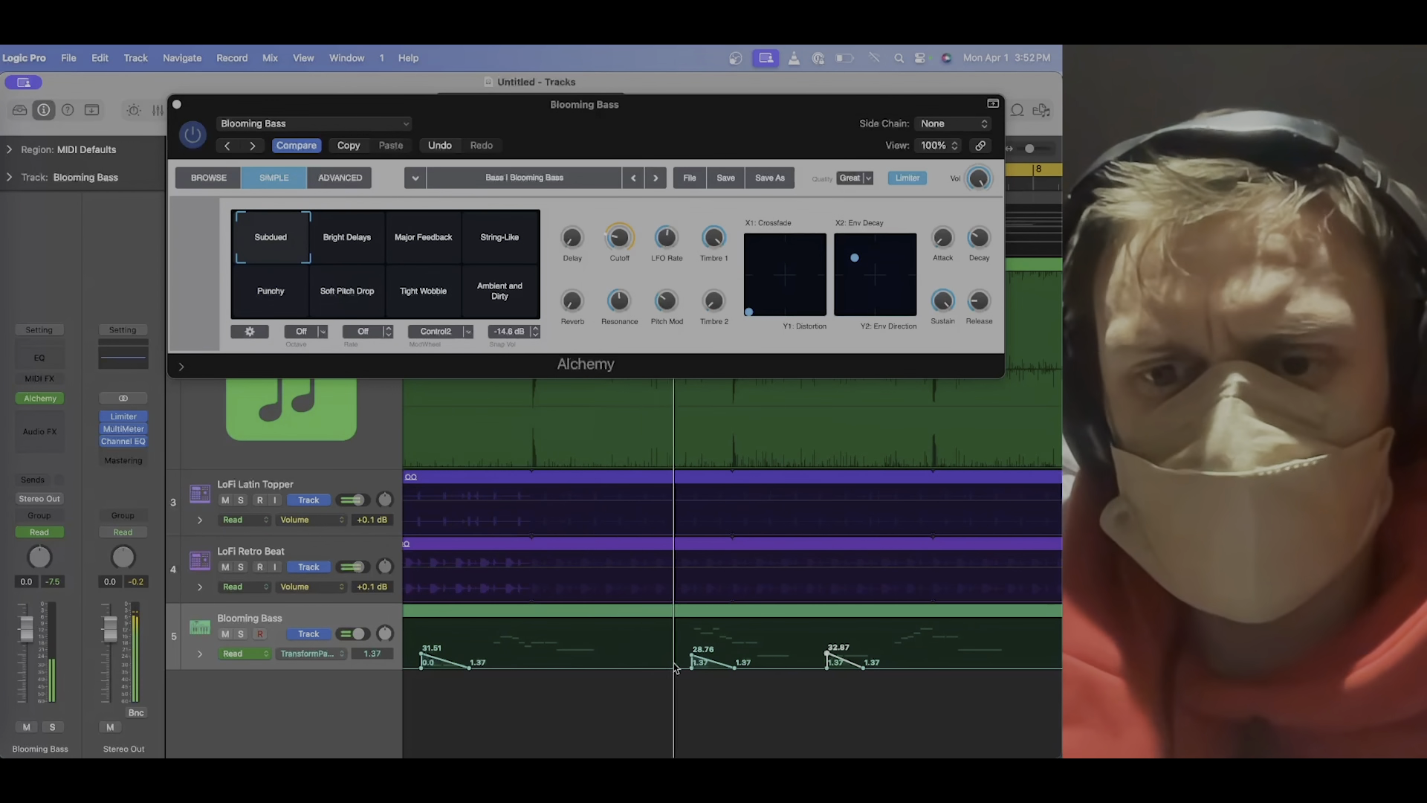
{"action": "scroll", "coordinate": [675, 667], "scroll_direction": "right", "scroll_amount": 3}
{"action": "scroll", "coordinate": [675, 668], "scroll_direction": "right", "scroll_amount": 4}
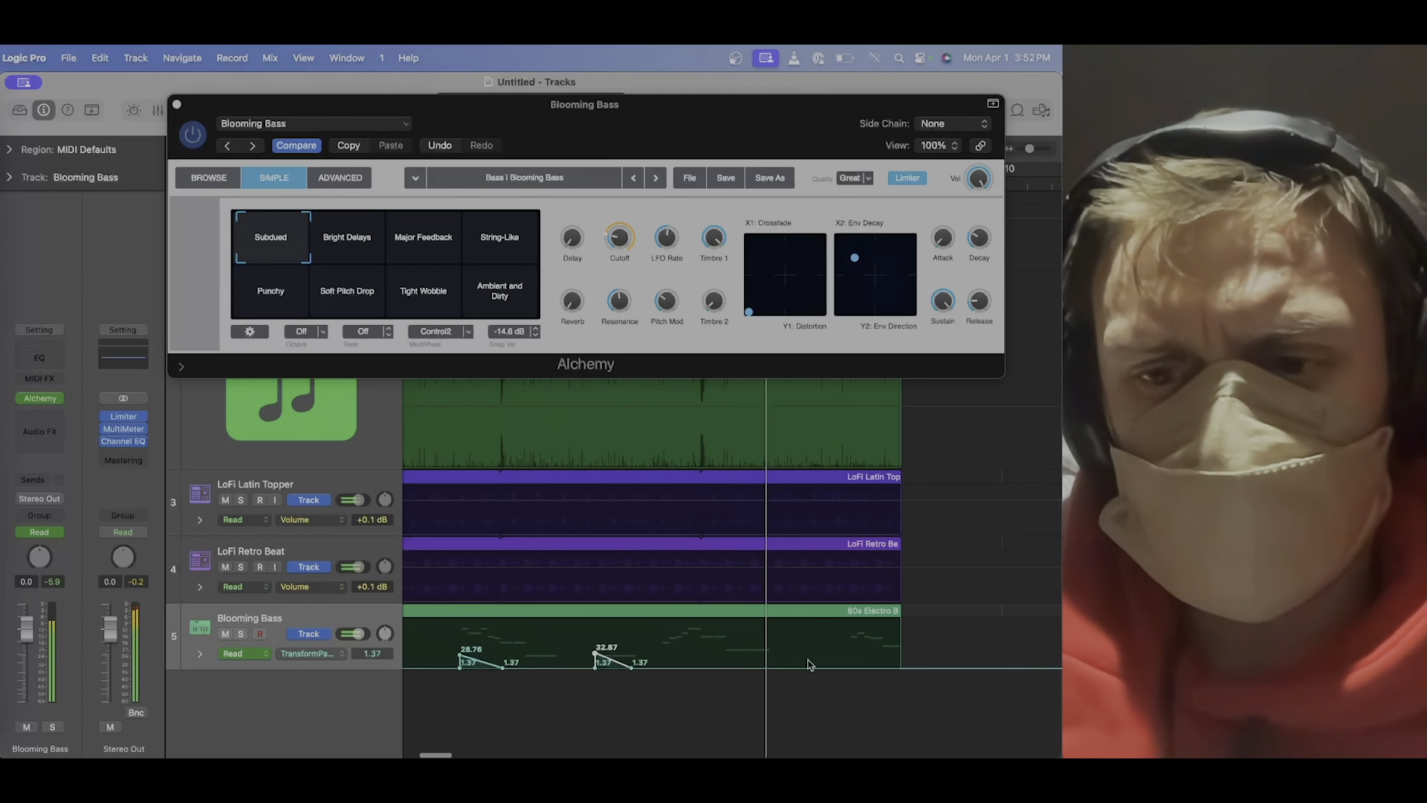
{"action": "key", "text": "space"}
{"action": "left_click", "coordinate": [837, 669]}
{"action": "mouse_move", "coordinate": [851, 669]}
{"action": "left_mouse_down"}
{"action": "mouse_move", "coordinate": [838, 650]}
{"action": "mouse_move", "coordinate": [892, 669]}
{"action": "left_mouse_up"}
{"action": "key", "text": "space"}
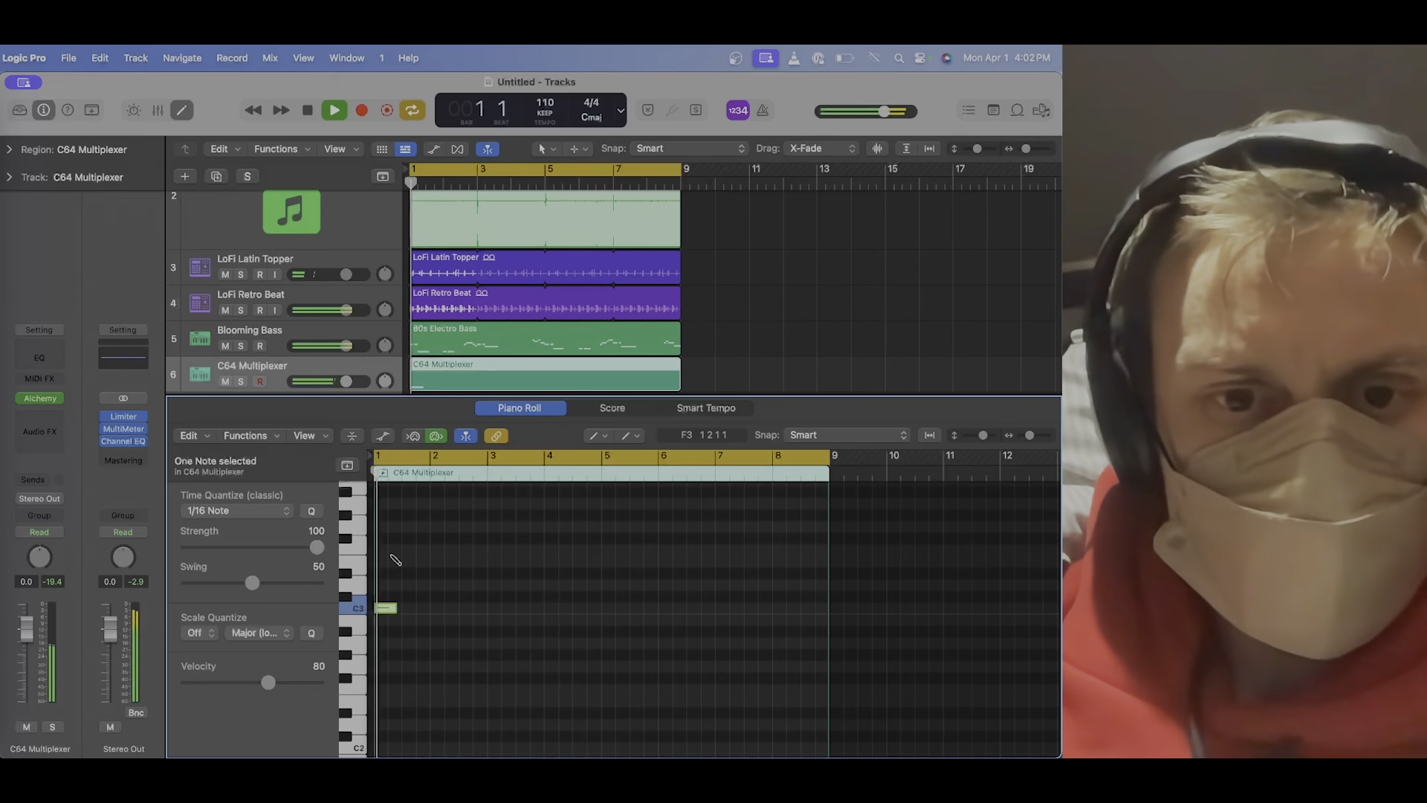
Move the C64 Multiplexer note to F3, stretch it across the full eight-bar region, and play it back.
{"action": "left_click", "coordinate": [382, 608]}
{"action": "left_click_drag", "start_coordinate": [398, 609], "coordinate": [823, 592]}
{"action": "scroll", "coordinate": [389, 551], "scroll_direction": "up", "scroll_amount": 2}
{"action": "key", "text": "space"}
{"action": "key", "text": "space"}
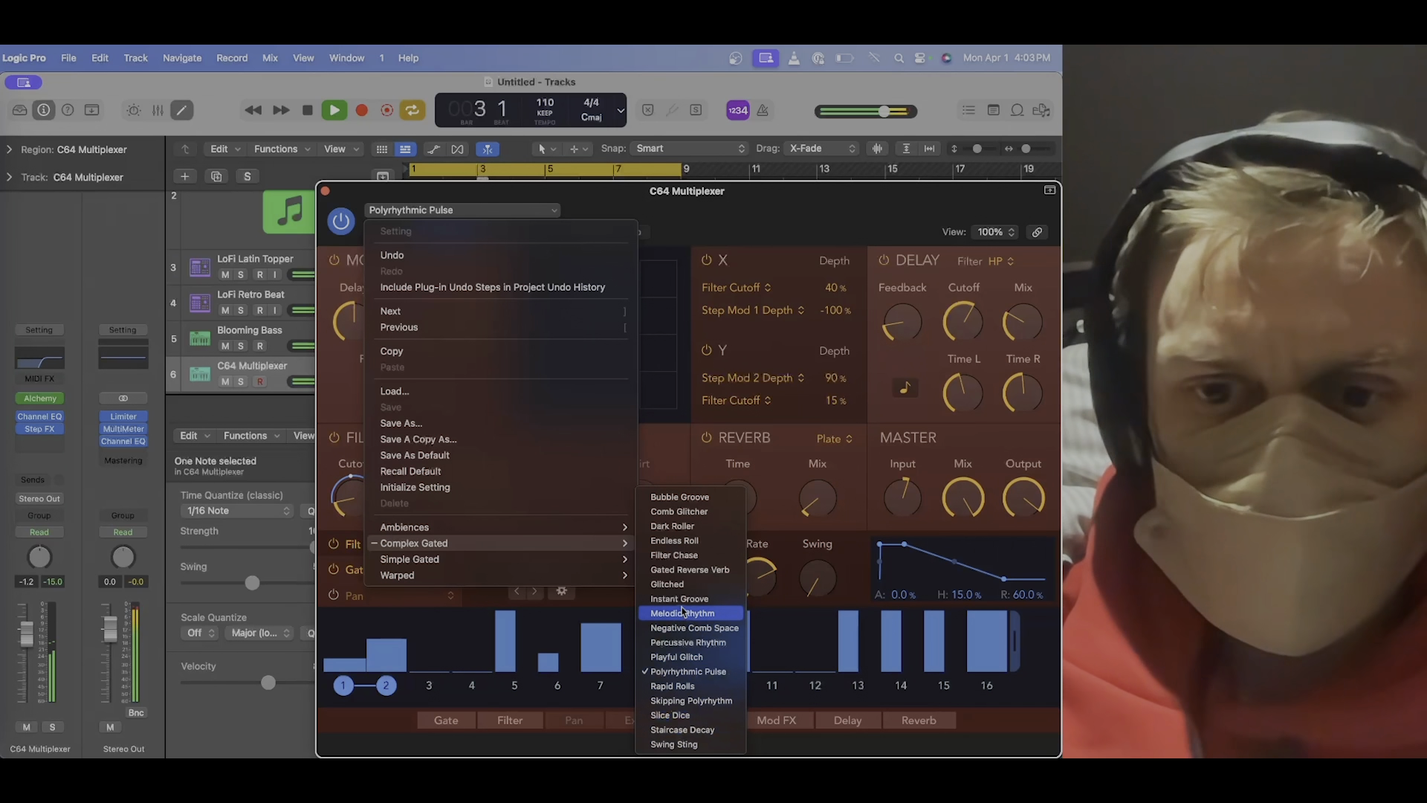
Choose another Step FX preset for the C64 Multiplexer track.
{"action": "left_click", "coordinate": [682, 611]}
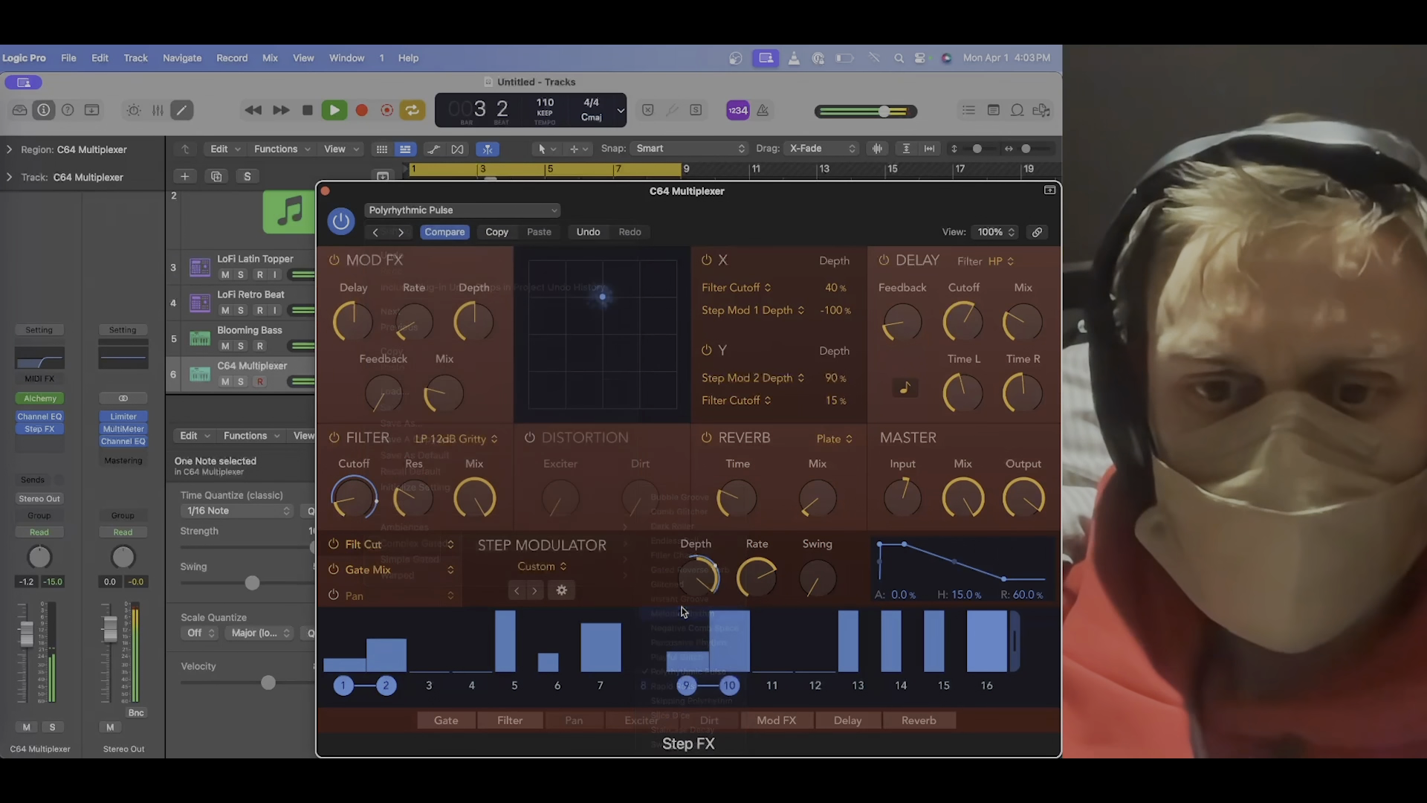